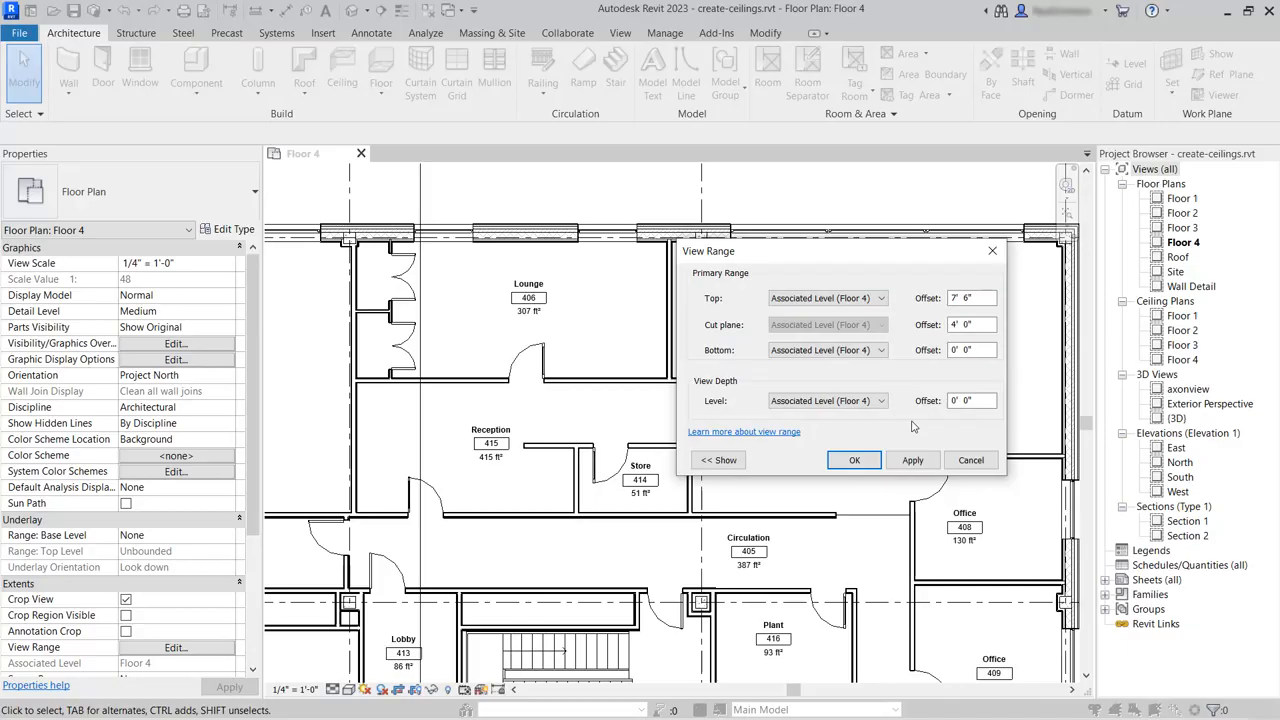
Close the floor plan's view range settings, open the Floor 4 reflected ceiling plan and review its view range without changes.
click(973, 462)
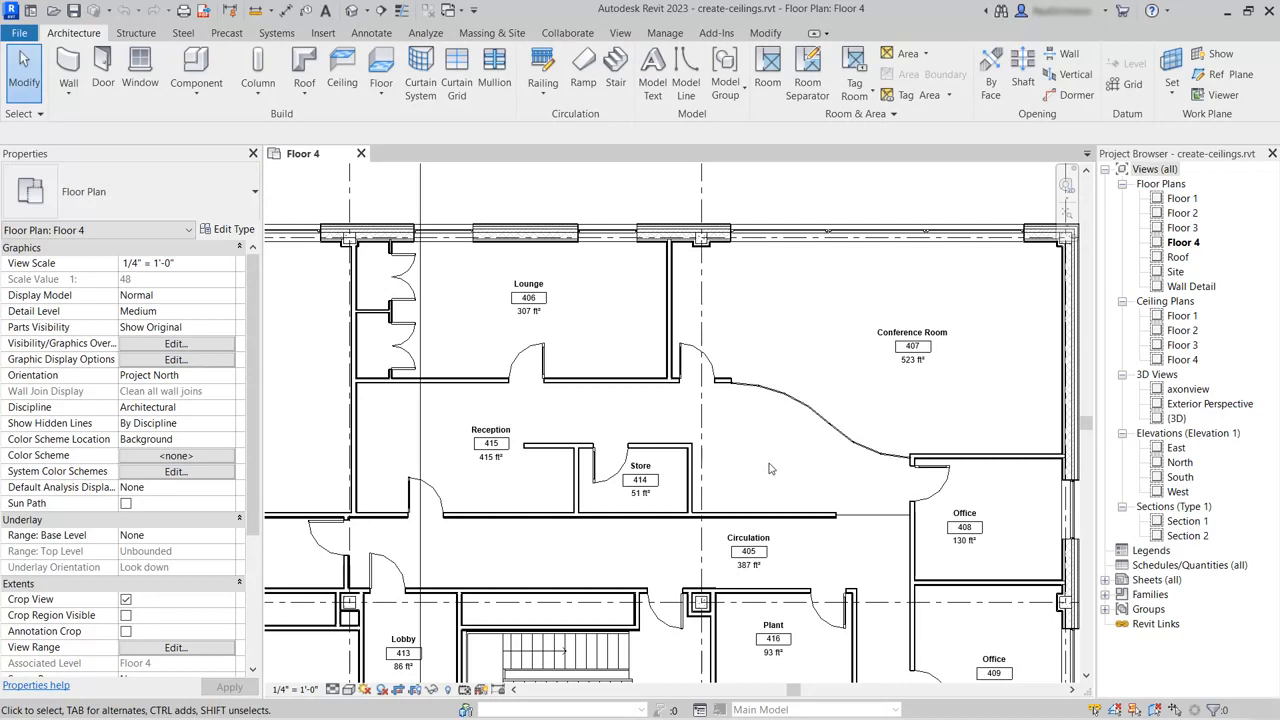
click(1182, 360)
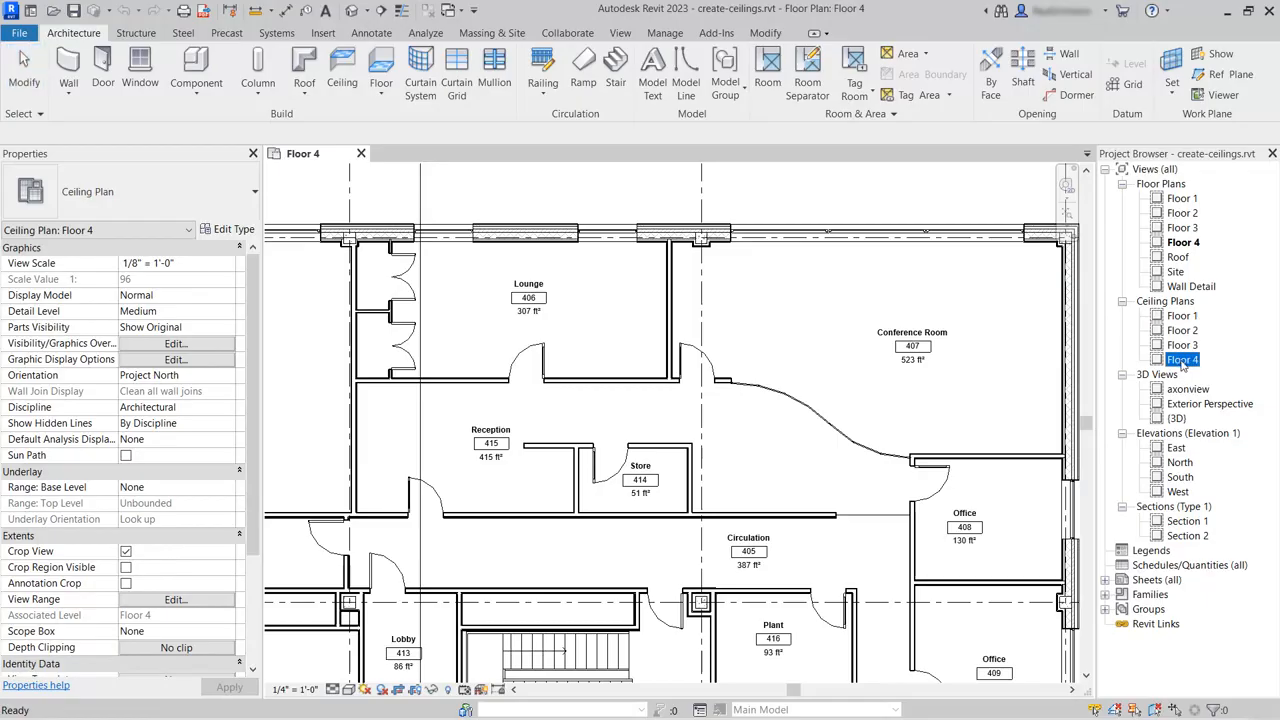
double_click(1182, 360)
scroll(849, 361, up, 3)
scroll(628, 345, up, 4)
middle_drag(463, 380, 493, 381)
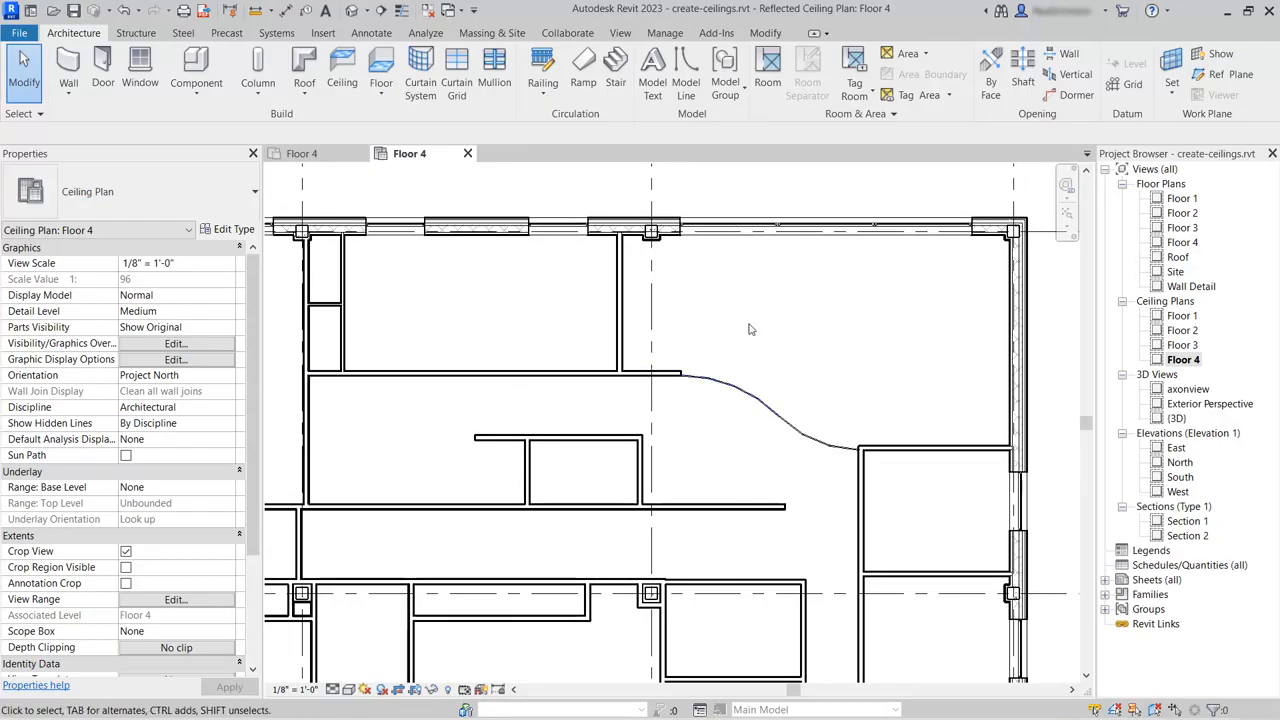
click(167, 600)
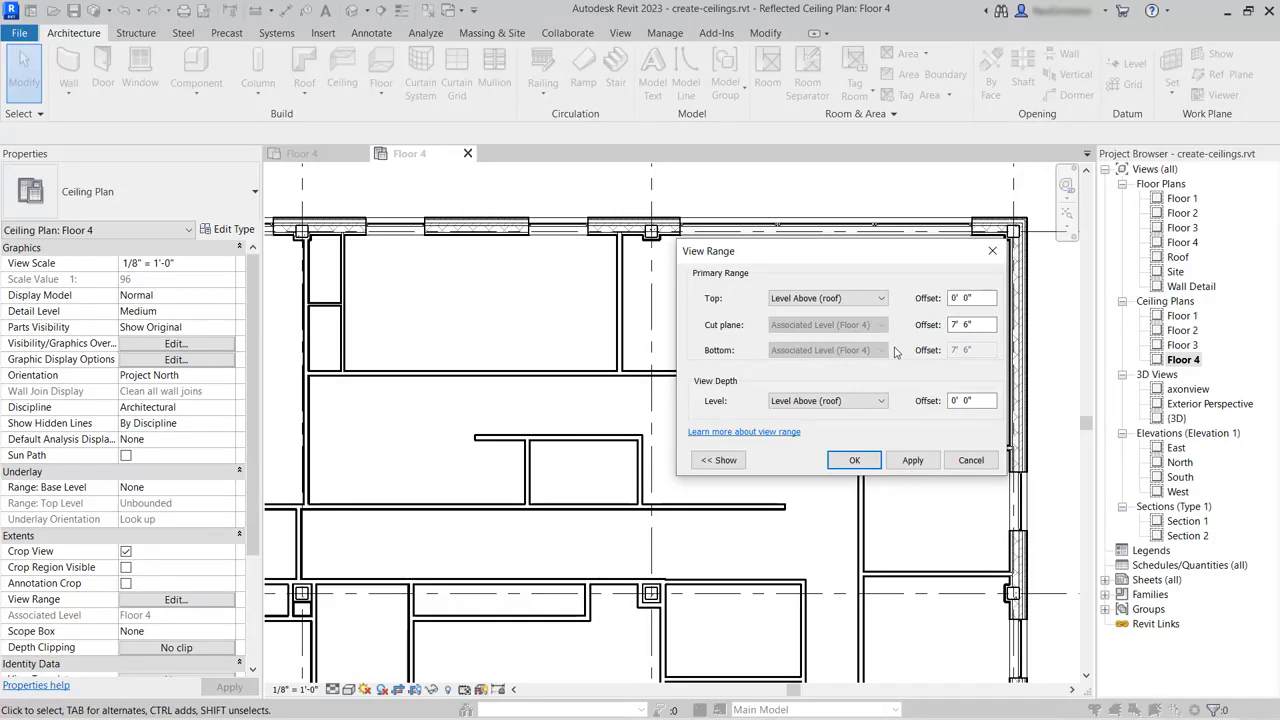
click(971, 460)
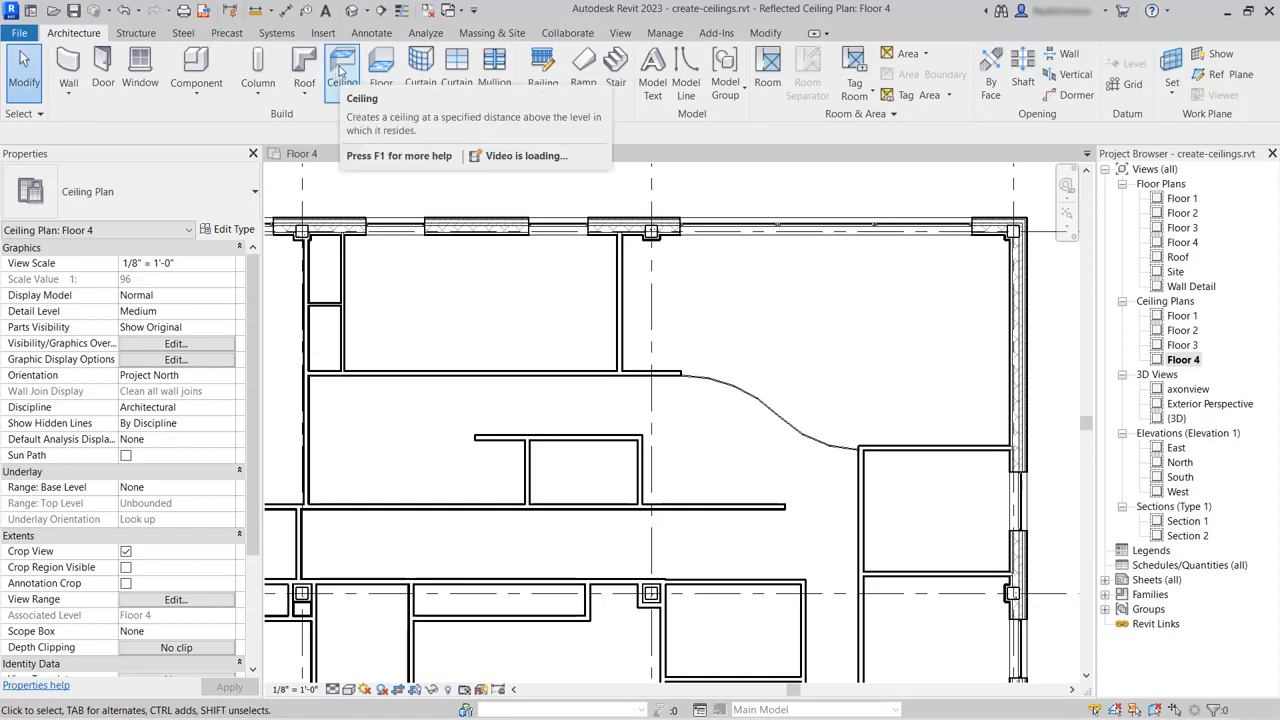
Place automatic 2' x 2' ACT System ceilings at 8' 0" in the Lounge, the Conference Room and the adjoining office.
click(341, 75)
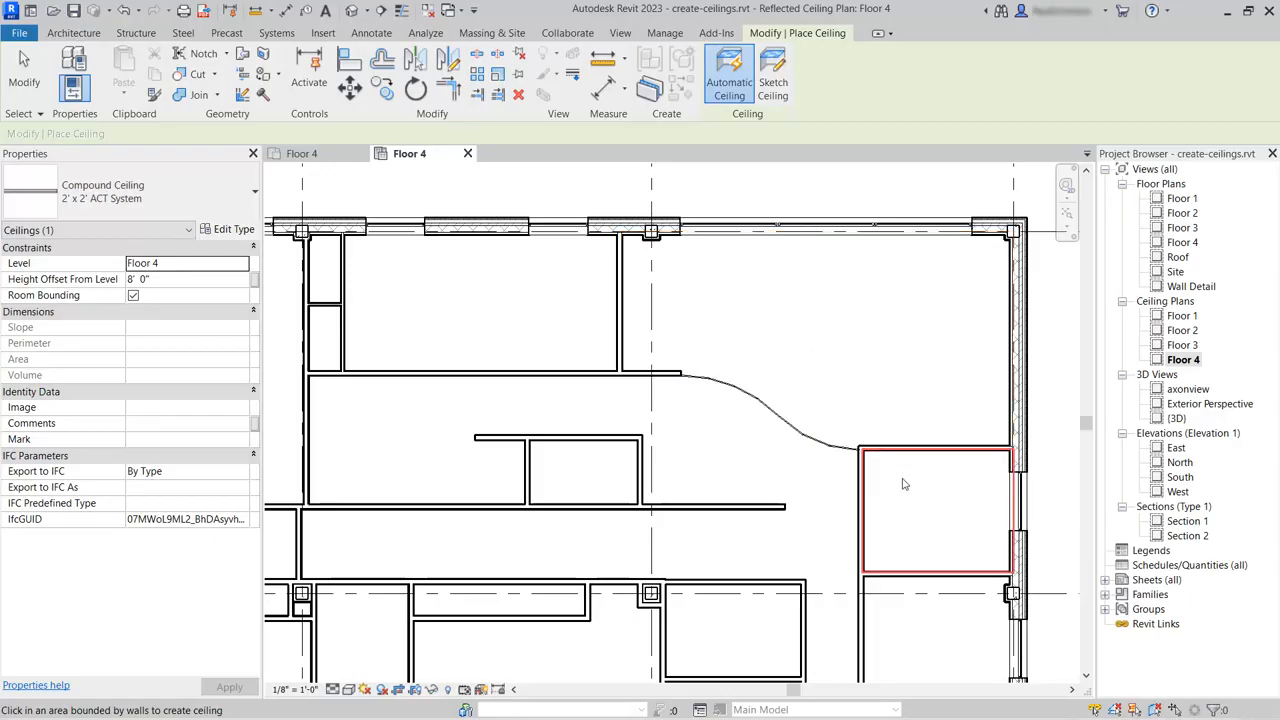
click(478, 313)
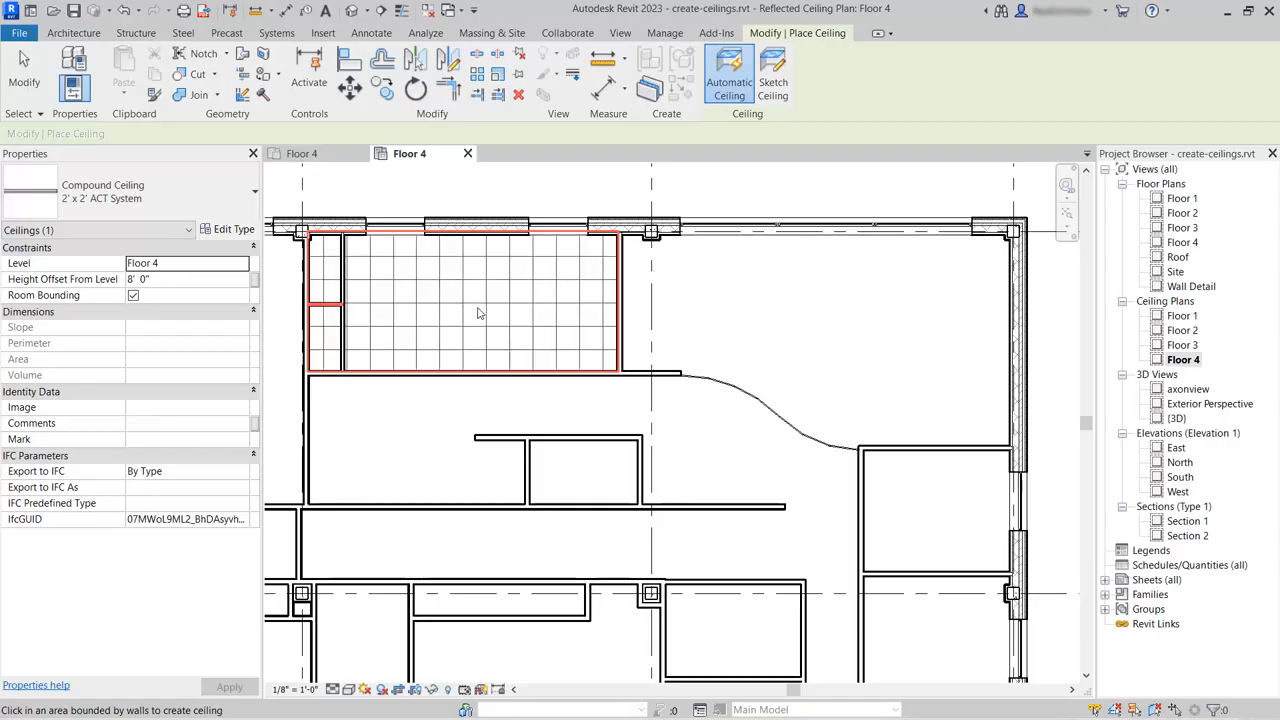
click(758, 301)
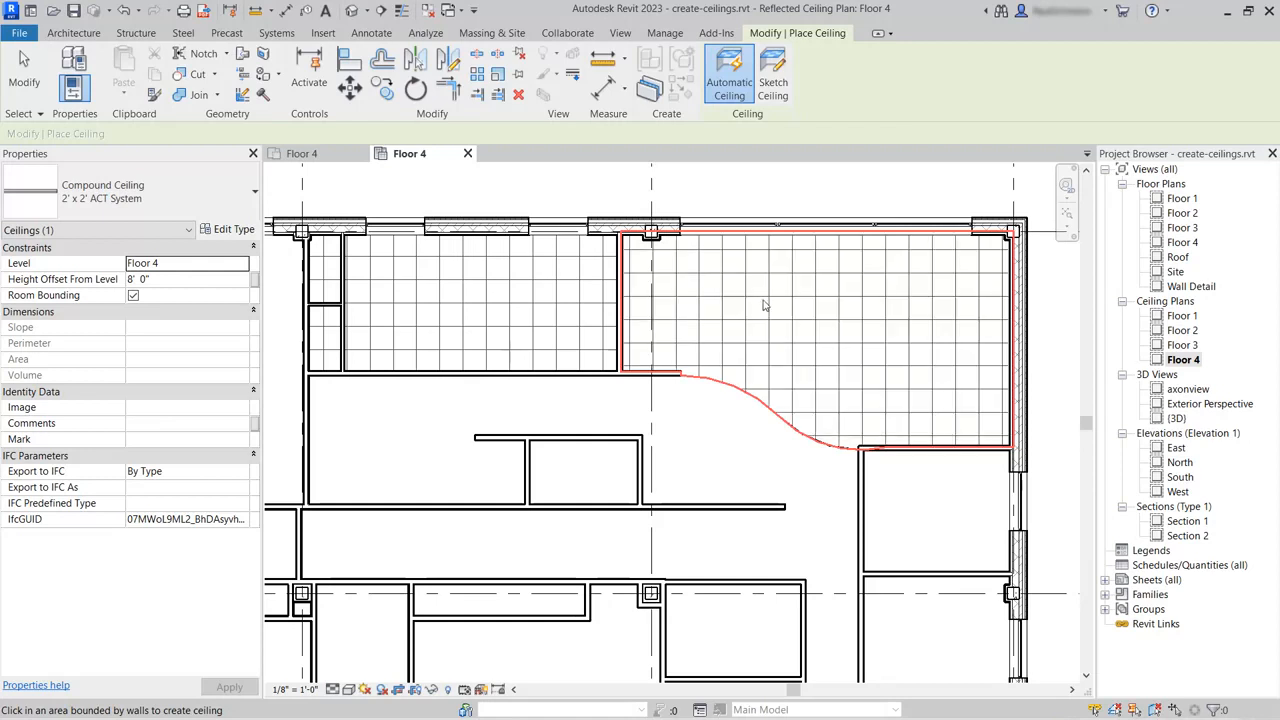
click(923, 508)
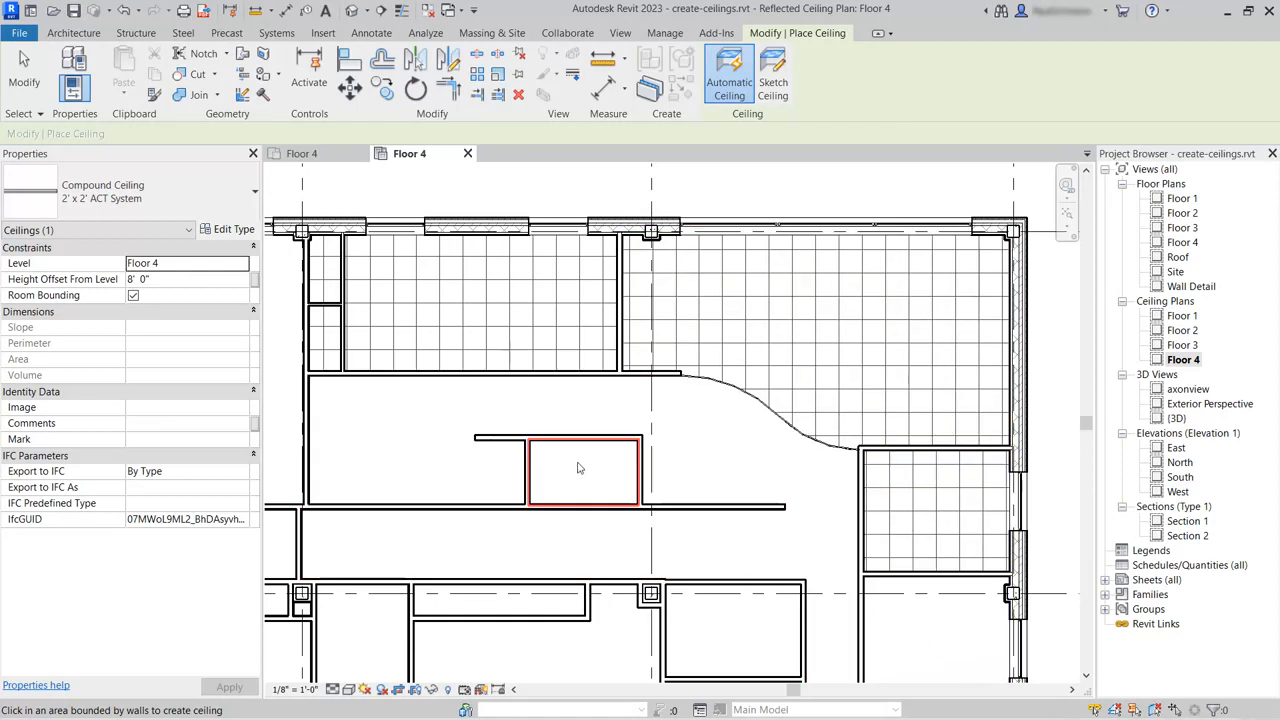
Place an automatic GWB on Mtl. Stud ceiling in the small Store room and undo the duplicate placement.
click(157, 203)
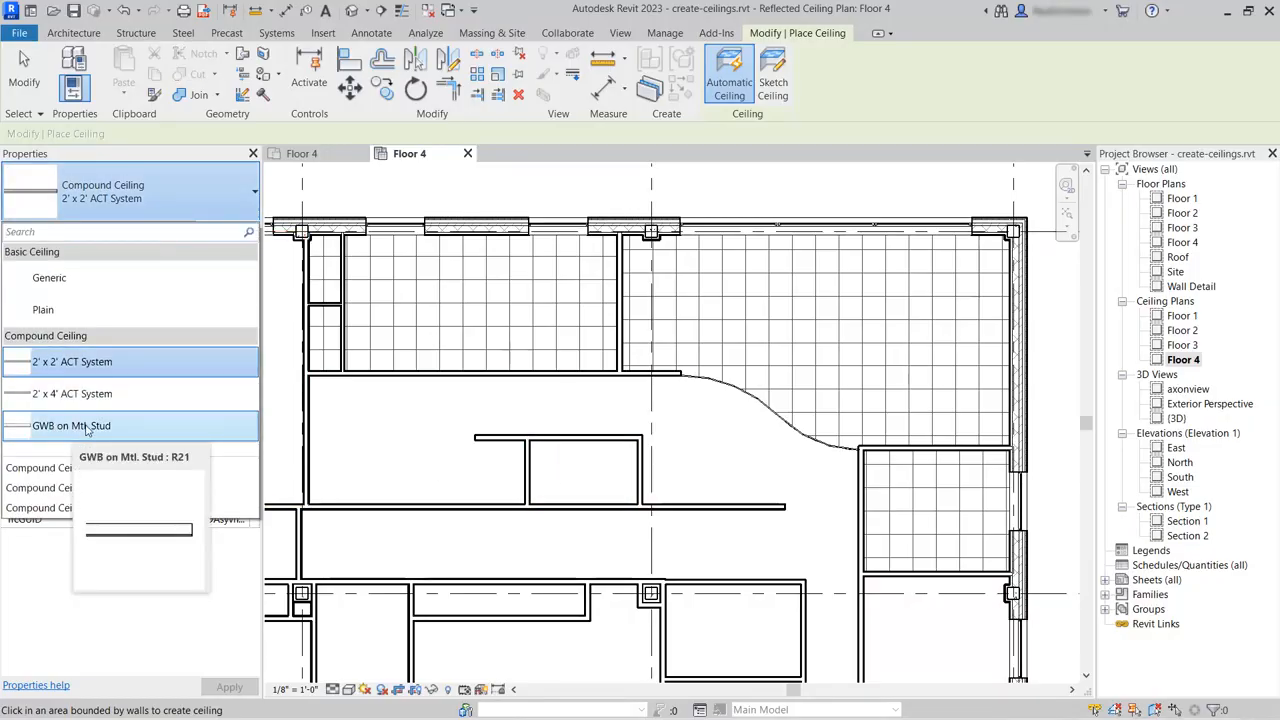
click(88, 426)
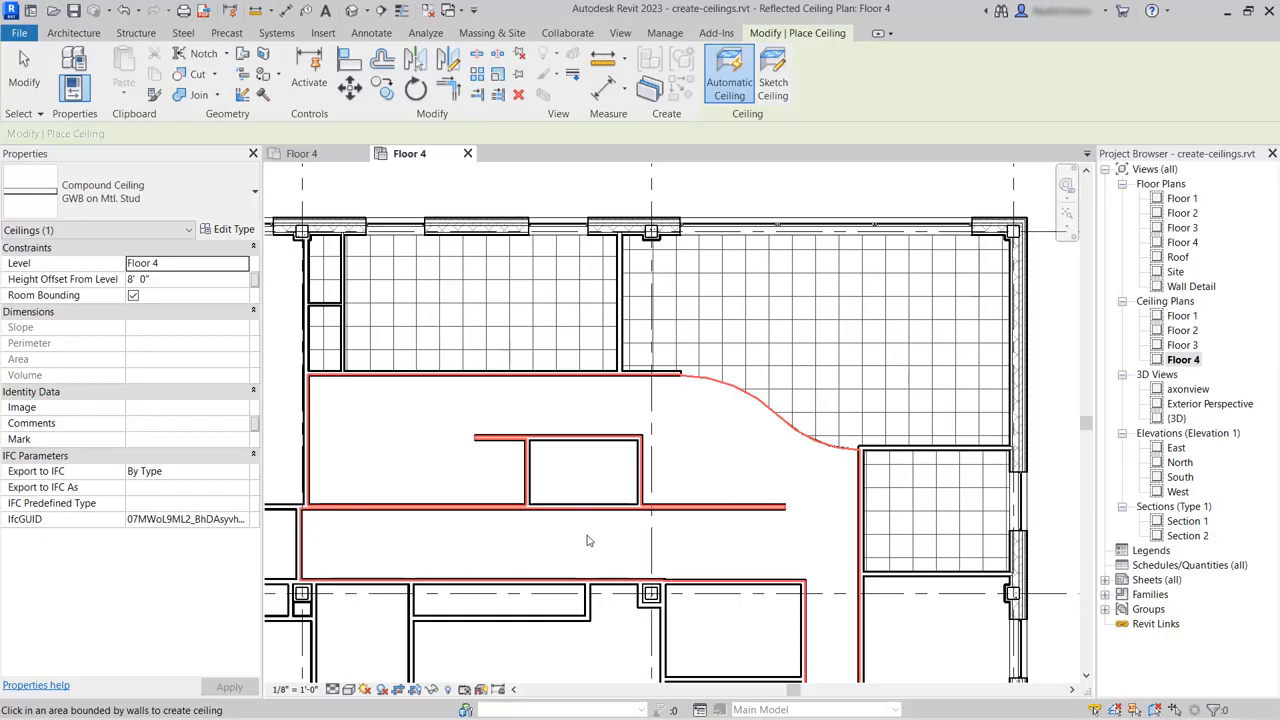
click(579, 470)
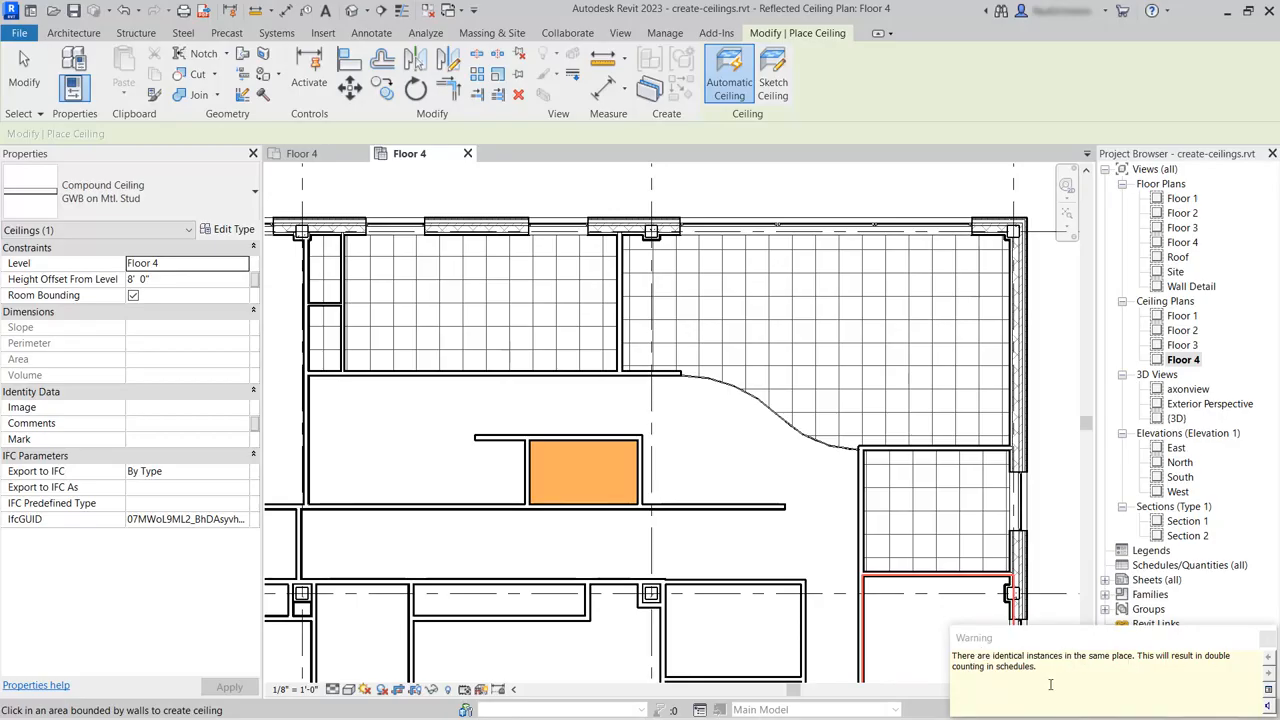
click(1262, 643)
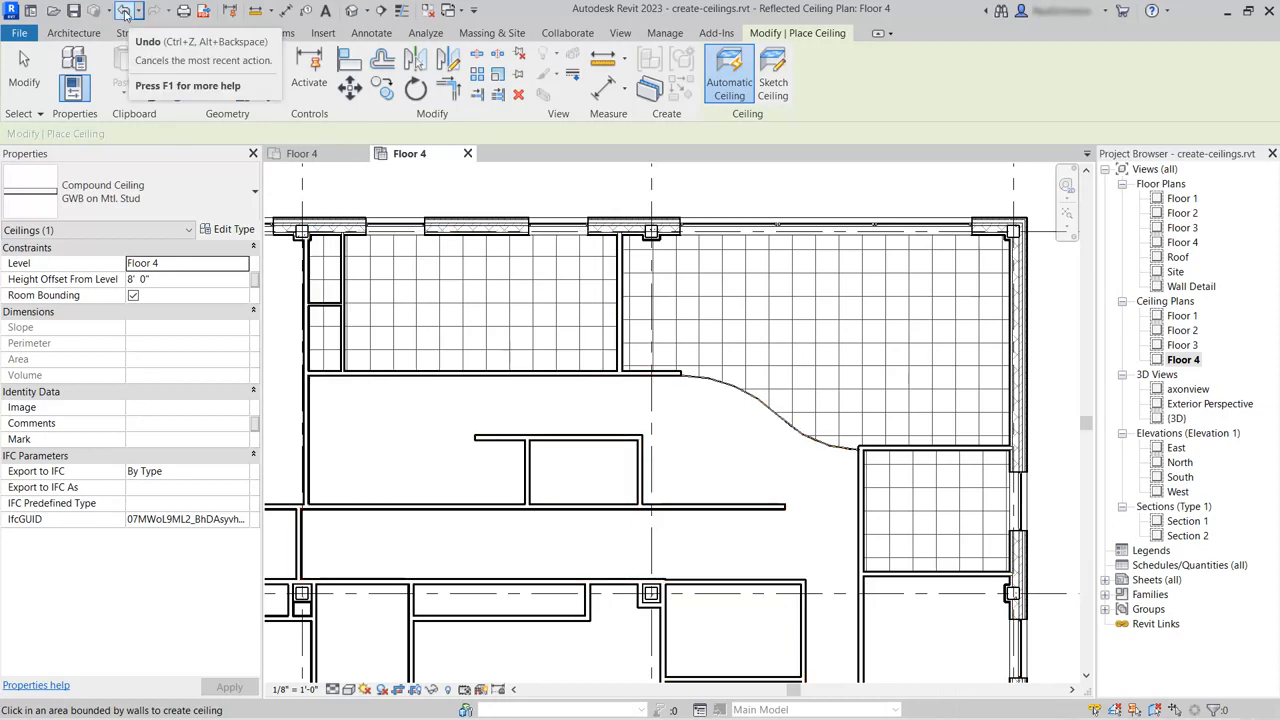
click(124, 11)
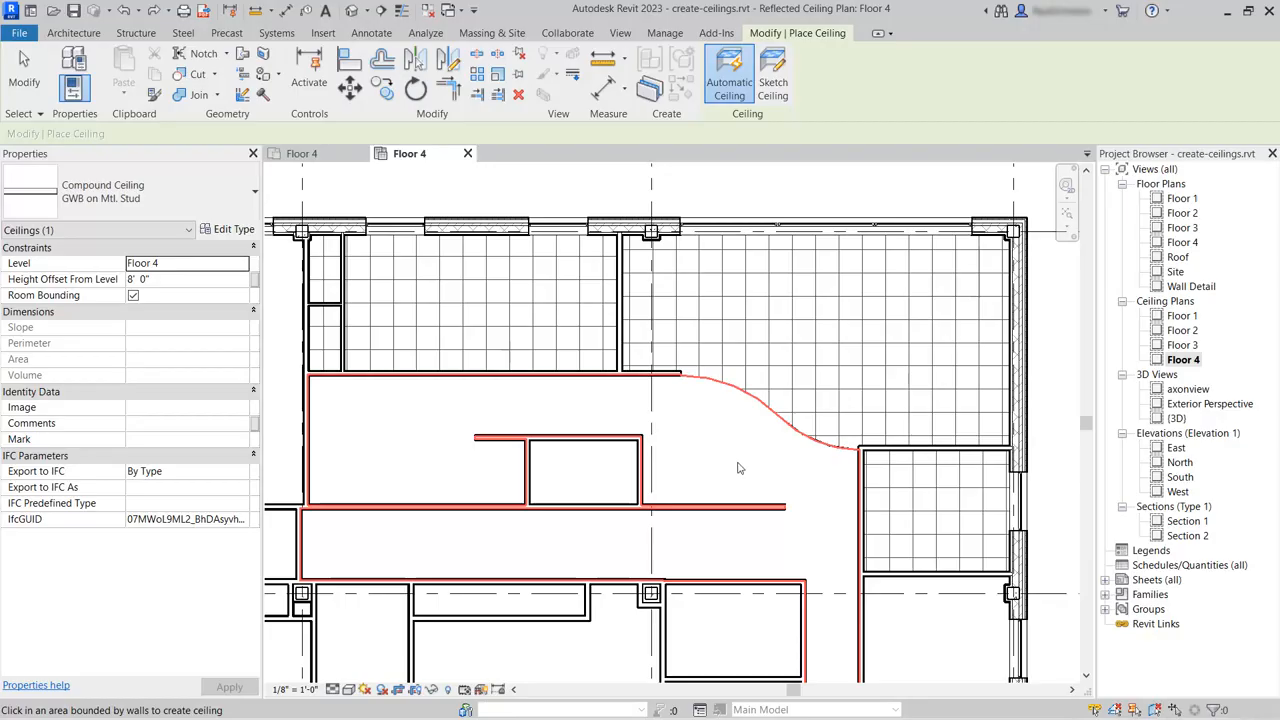
Start a sketched GWB on Mtl. Stud ceiling for Reception, creating its outer boundary from the surrounding walls, including the curved one.
click(773, 75)
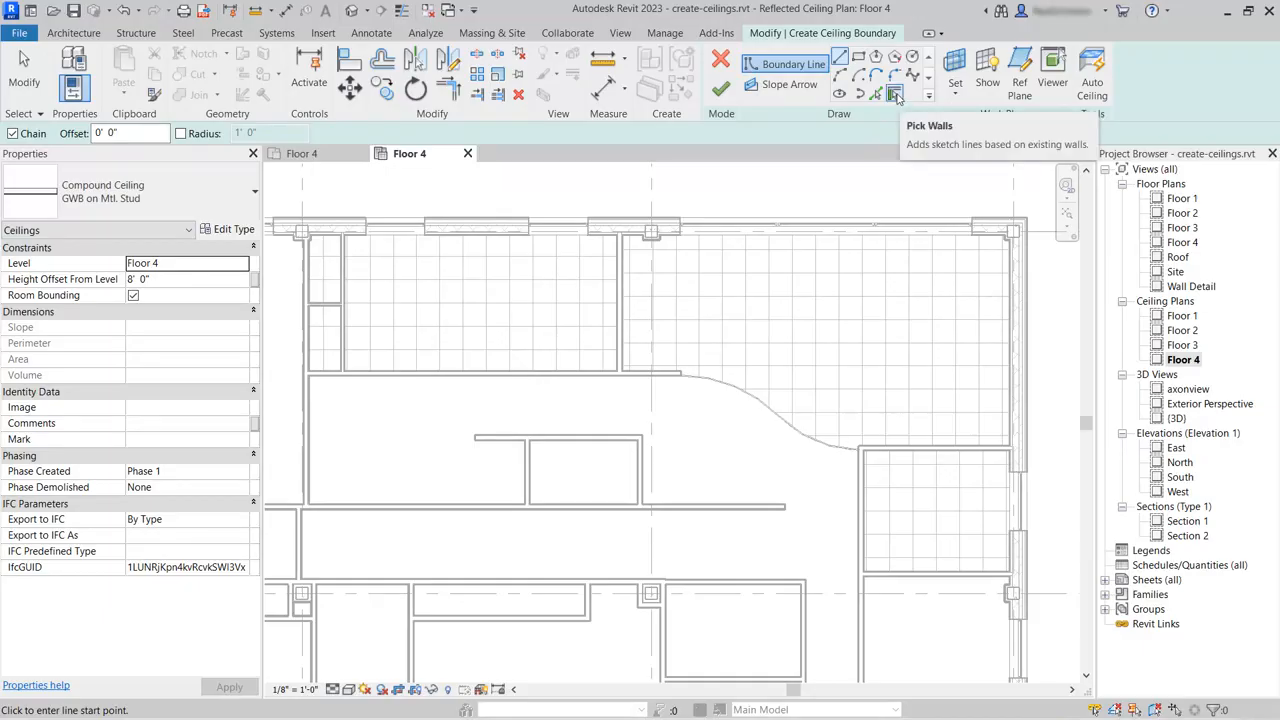
click(895, 95)
click(466, 376)
click(815, 433)
click(861, 520)
click(726, 505)
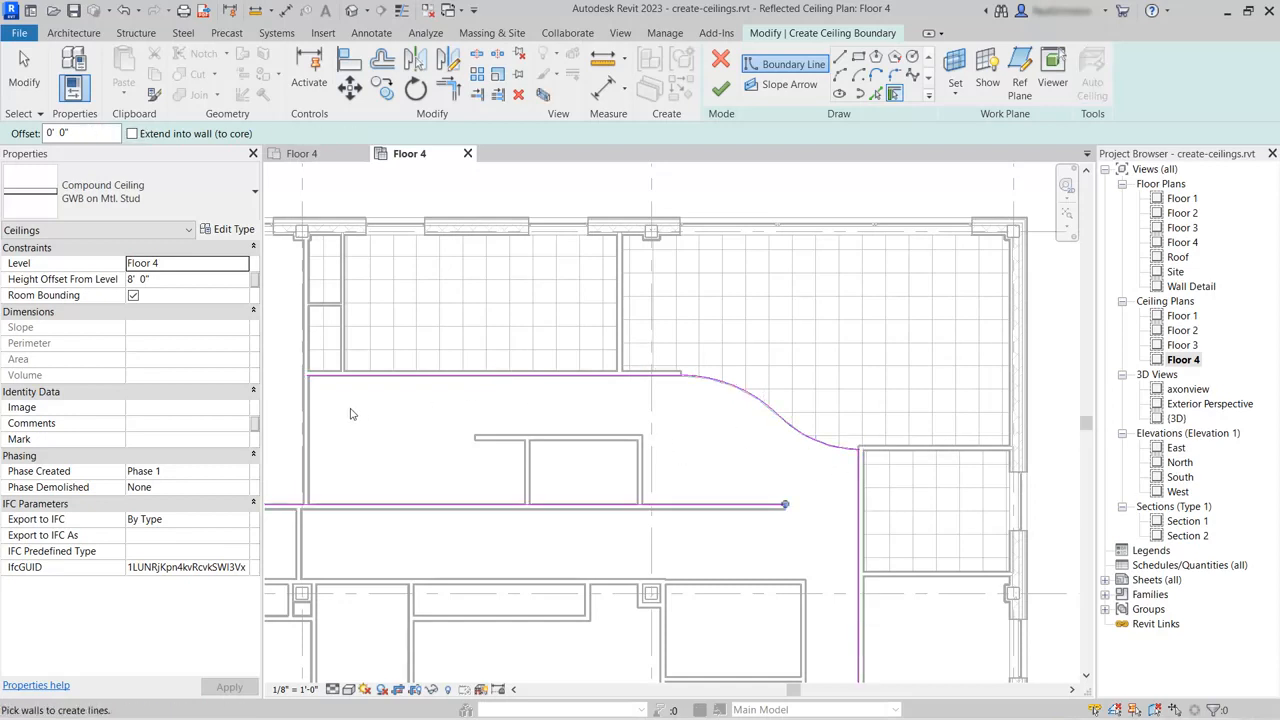
click(314, 418)
Add boundary lines from the upper, left and right walls of the Store room to the ceiling sketch.
click(562, 437)
click(525, 469)
click(643, 470)
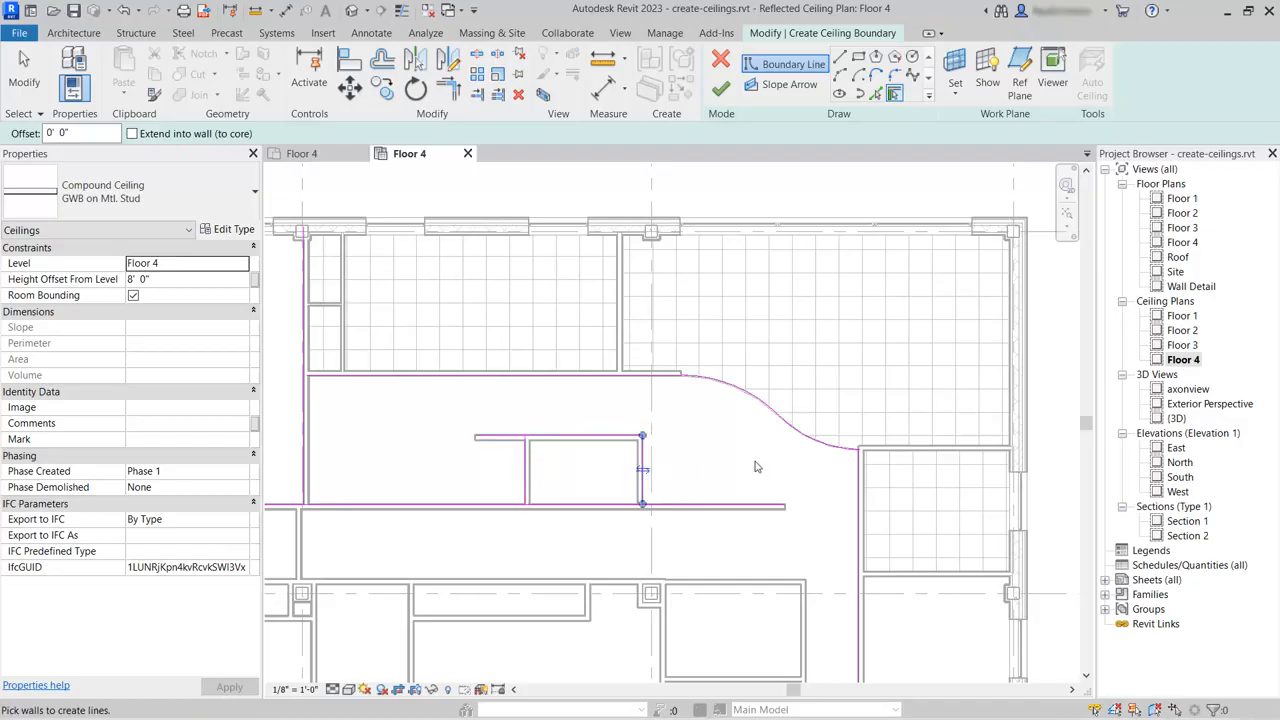
scroll(897, 500, down, 3)
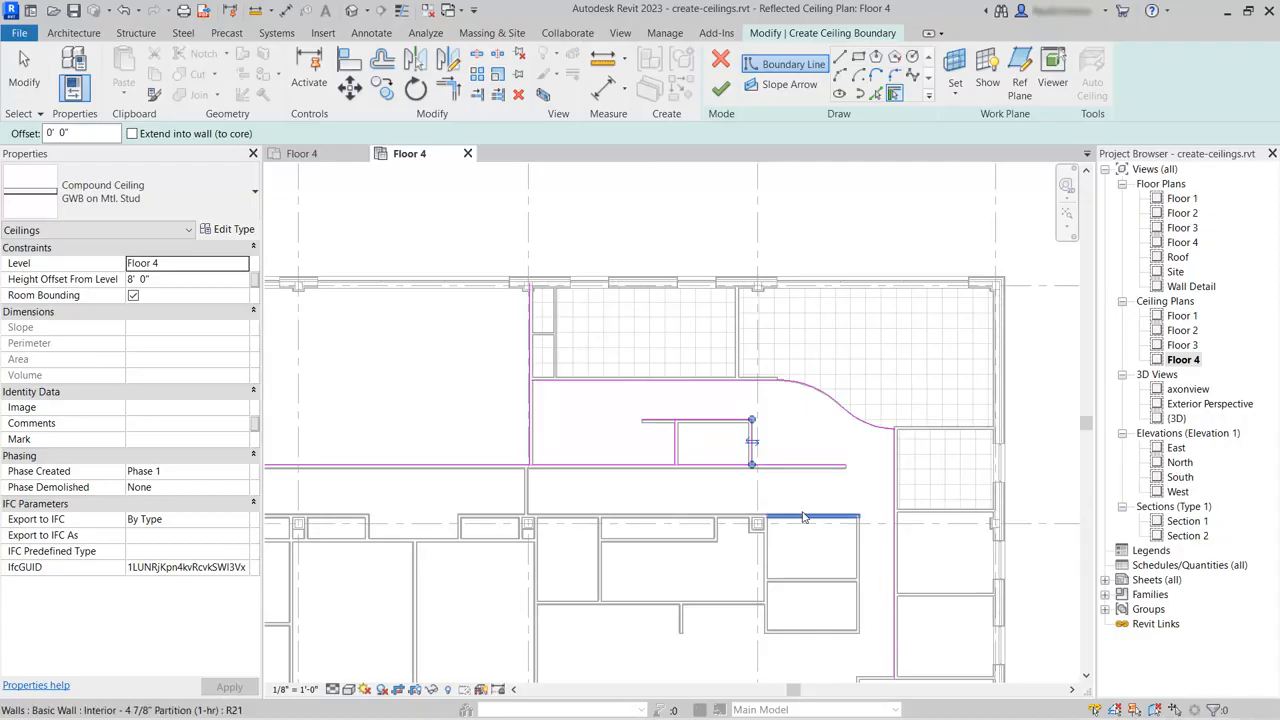
click(848, 472)
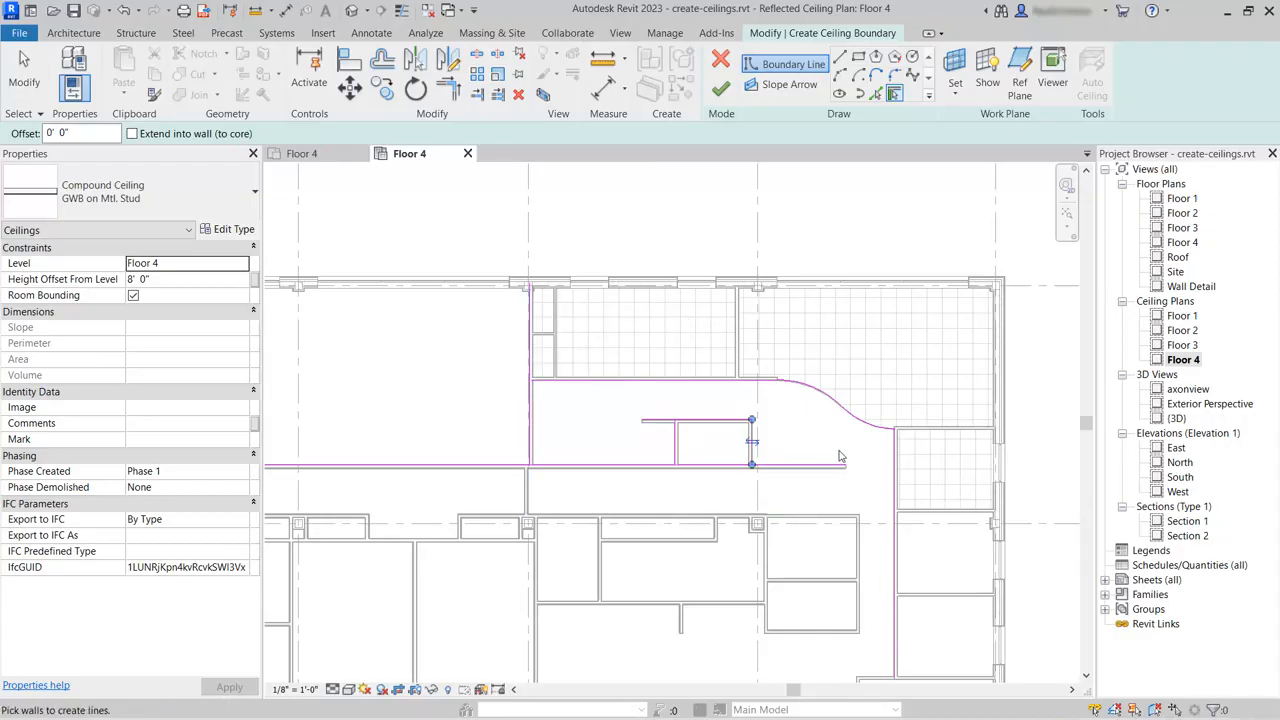
scroll(815, 440, up, 3)
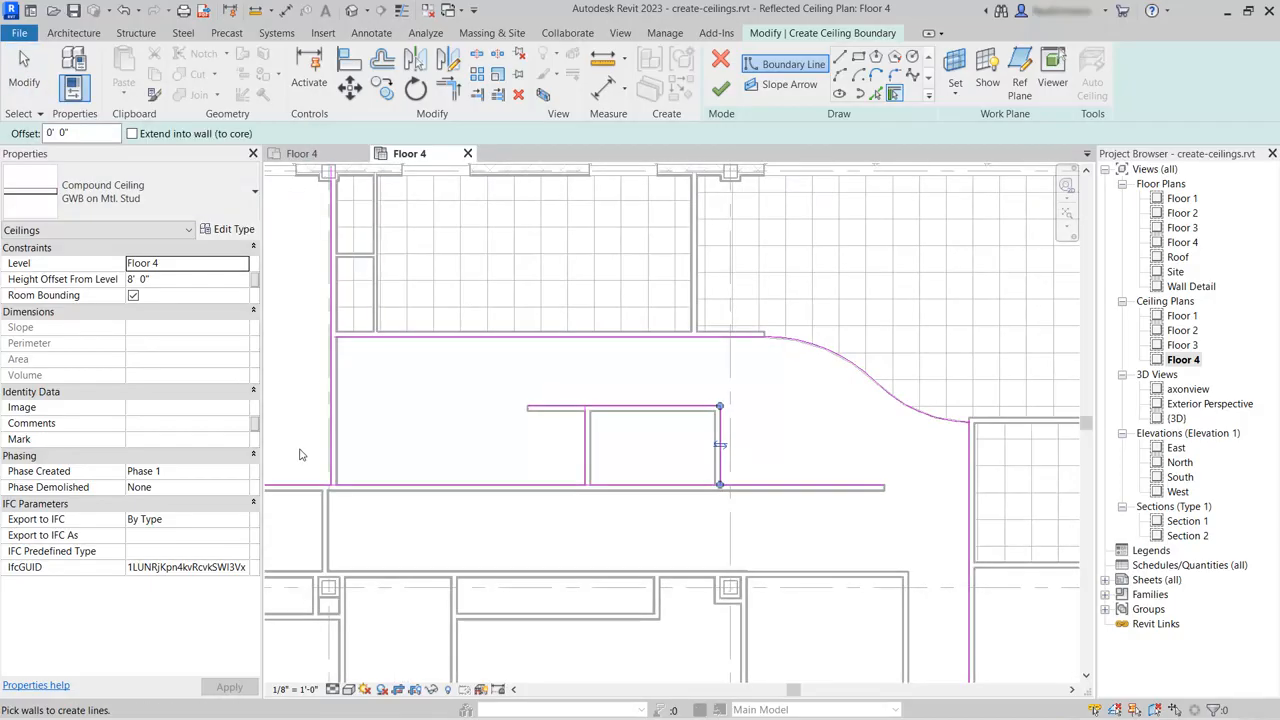
Move the left boundary line onto the inner face of Reception's left wall.
key(Escape)
click(330, 360)
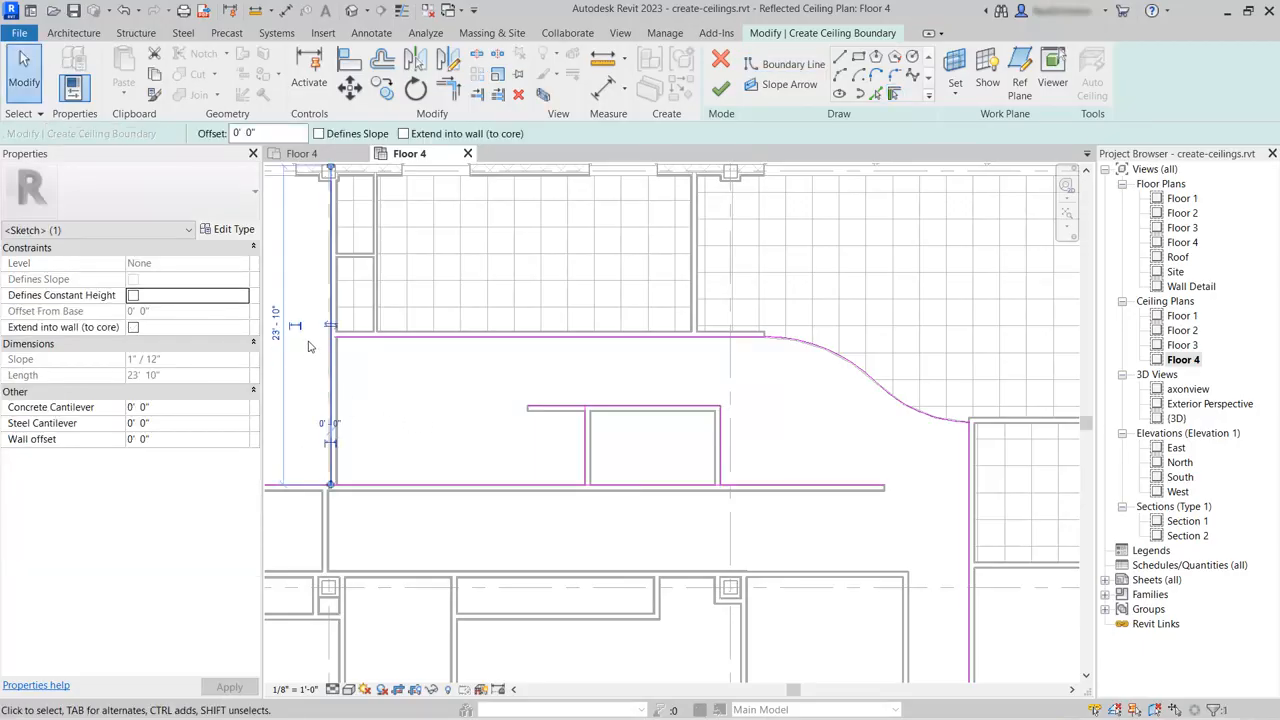
drag(330, 330, 336, 335)
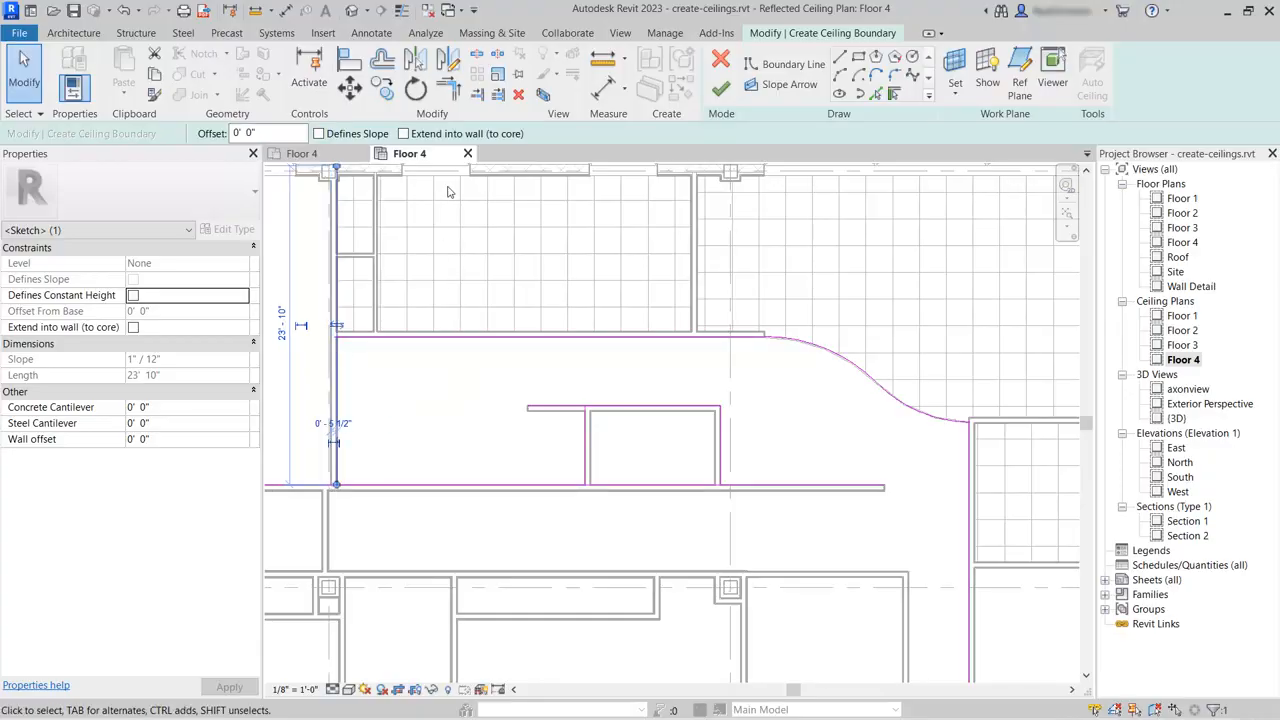
Trim and extend the outer boundary lines to form clean corners around the Reception area.
click(452, 91)
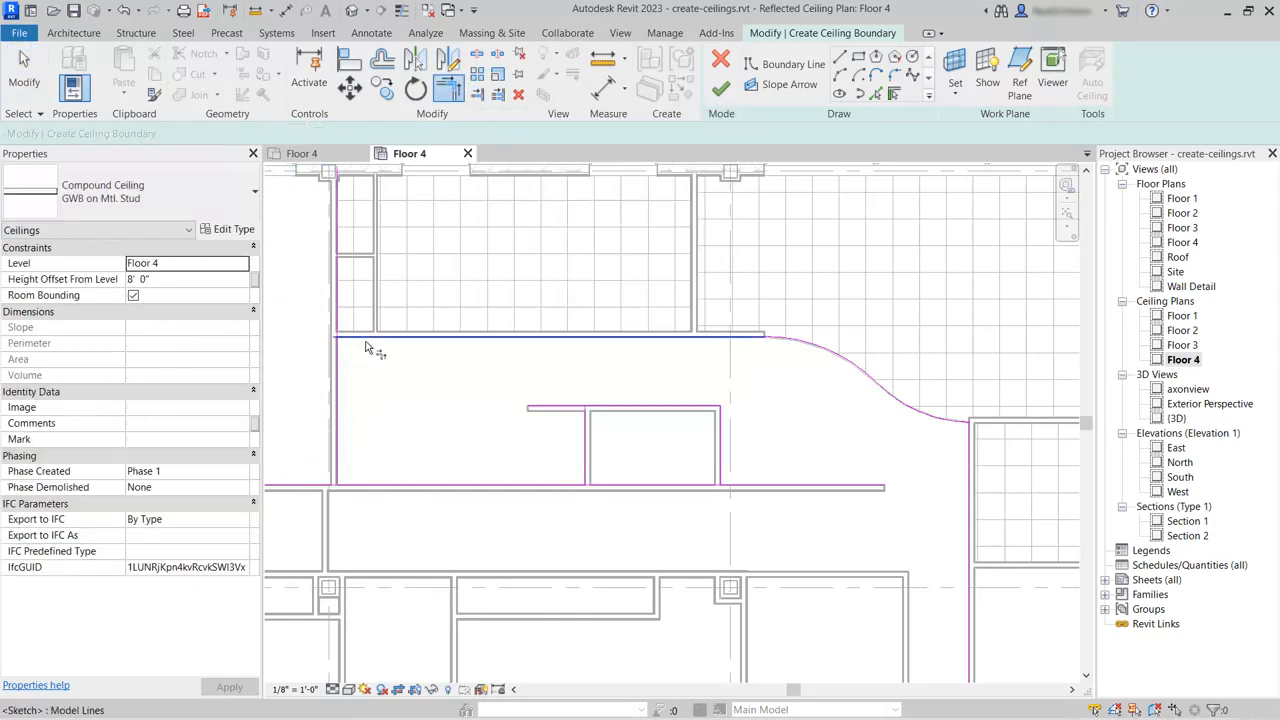
click(339, 430)
click(391, 486)
click(868, 486)
click(969, 459)
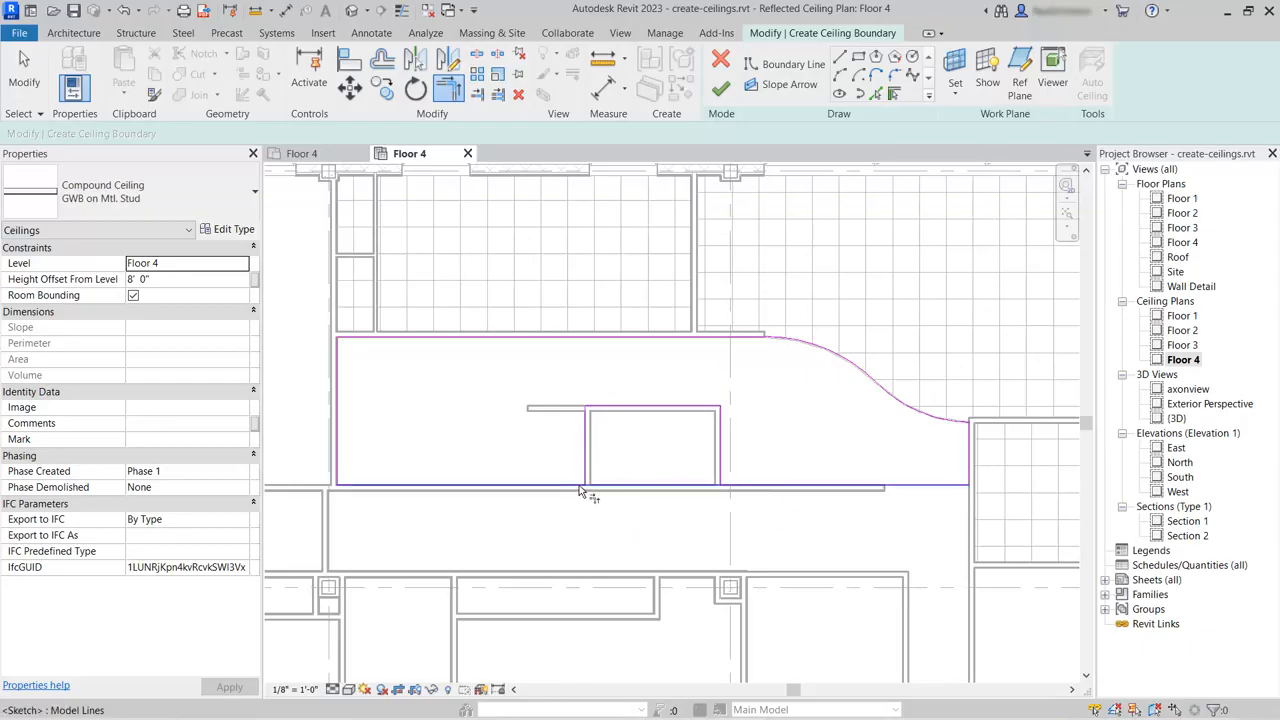
Split the lower boundary line below the Store room, trim it to the room's side walls and finish the ceiling sketch.
click(476, 53)
click(652, 485)
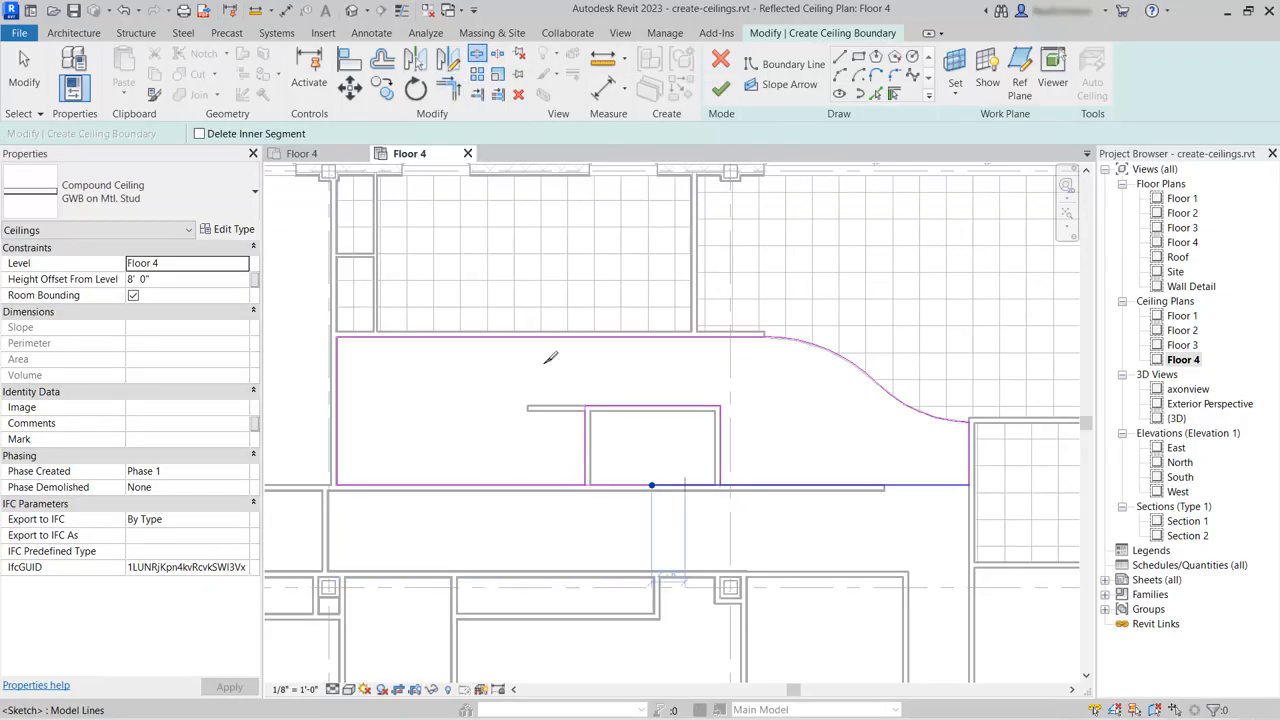
click(449, 89)
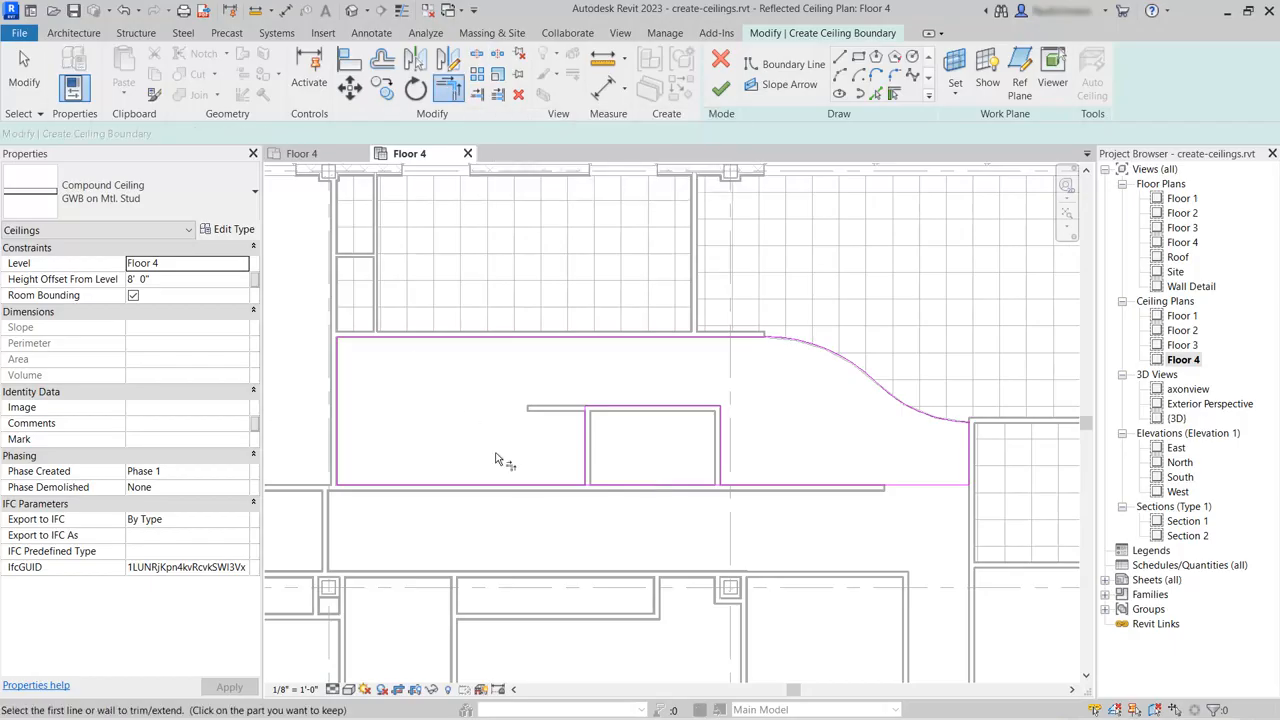
click(584, 447)
click(551, 485)
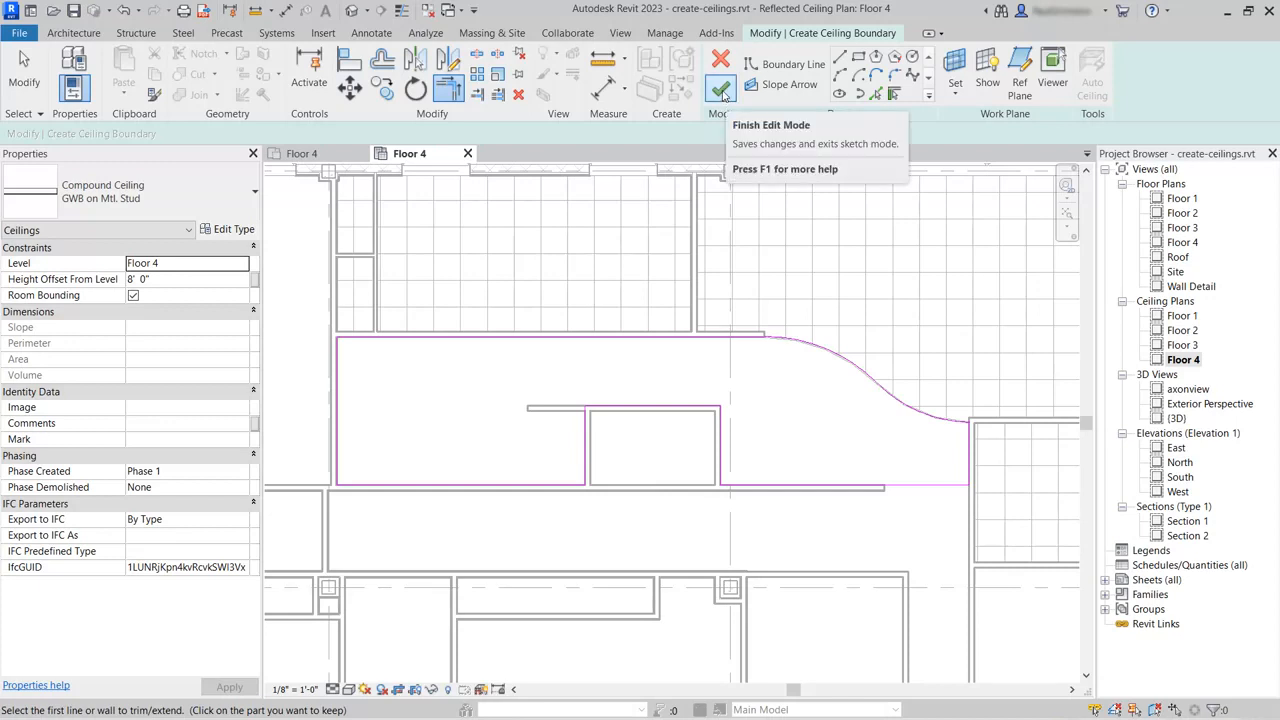
click(721, 90)
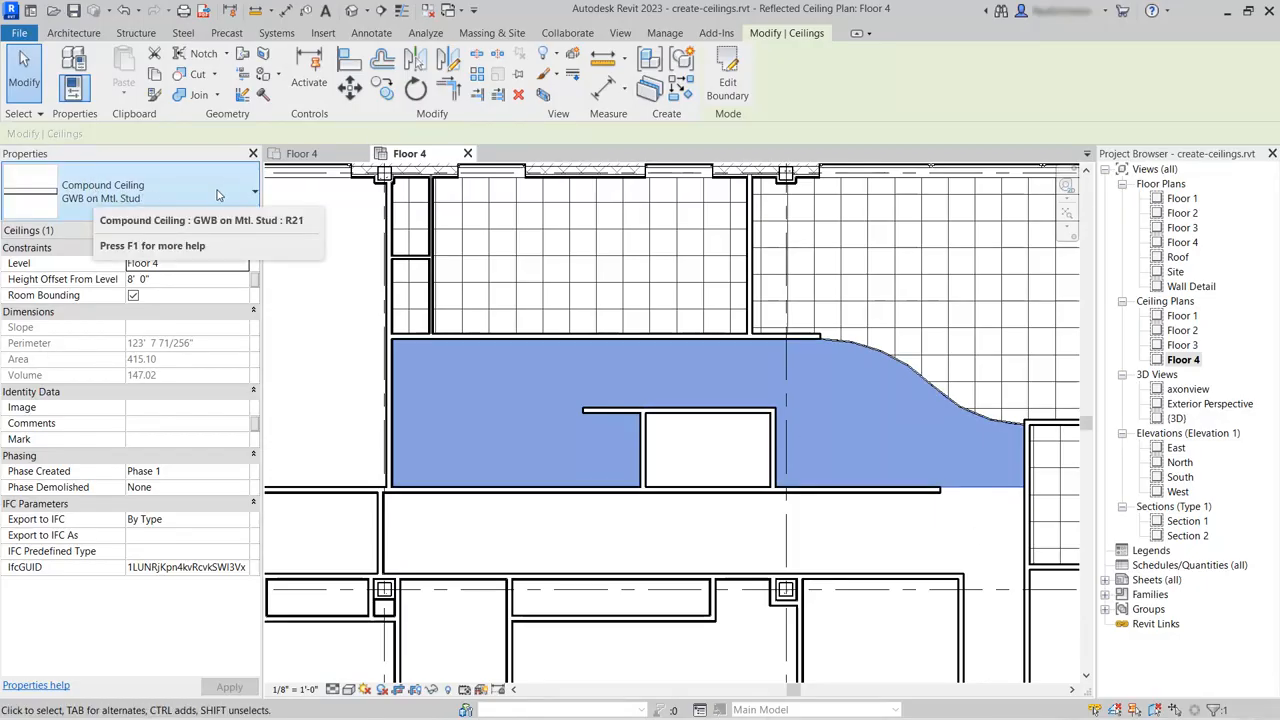
Change the new Reception ceiling's type to 2' x 4' ACT System and deselect it.
click(250, 190)
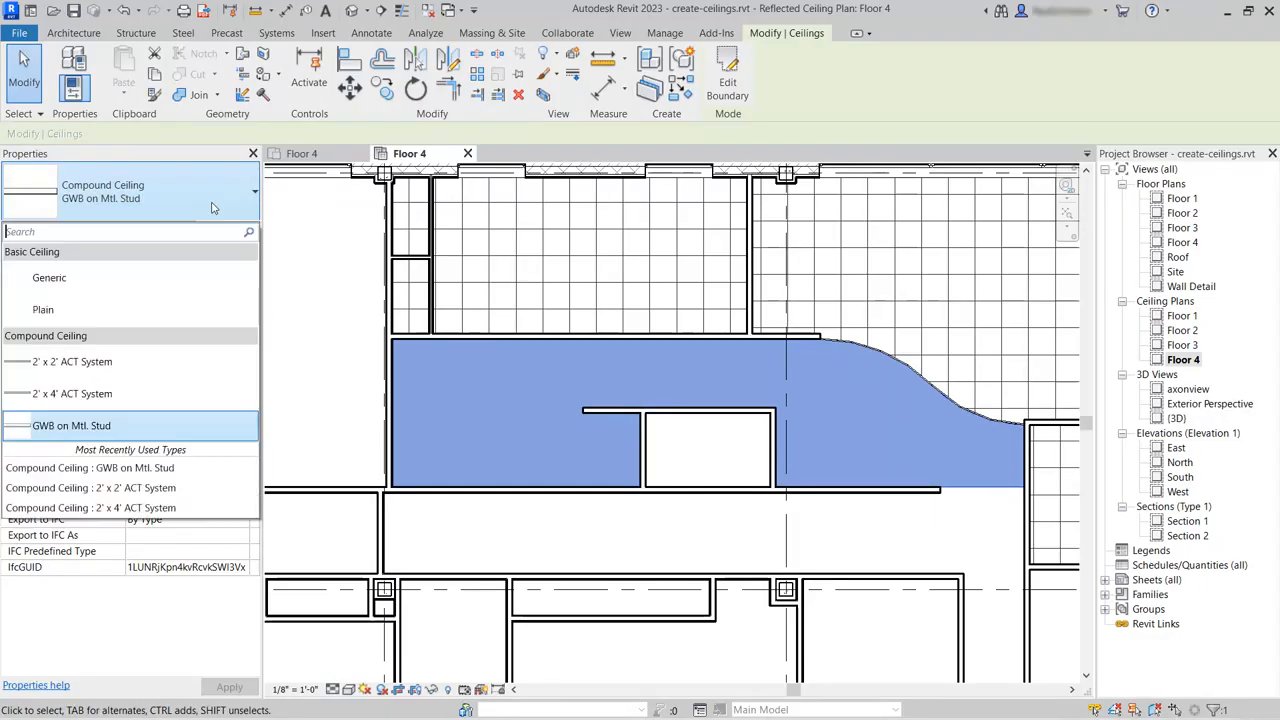
click(72, 395)
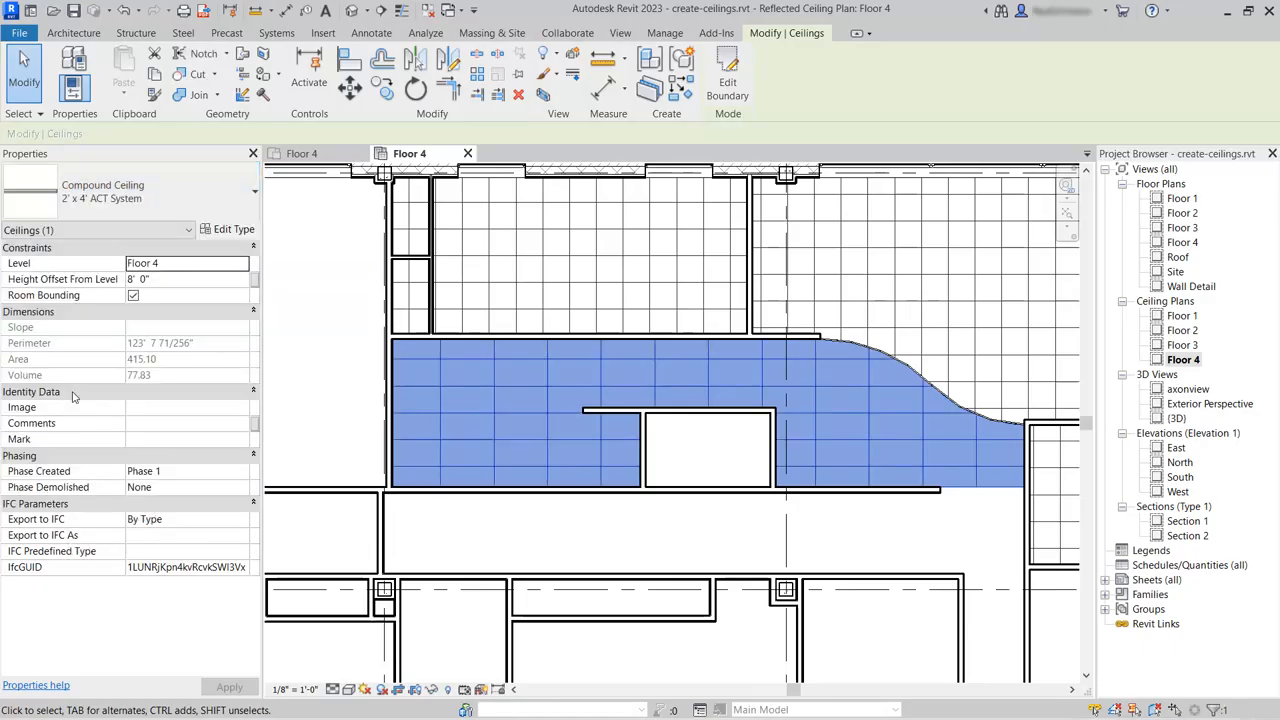
click(728, 524)
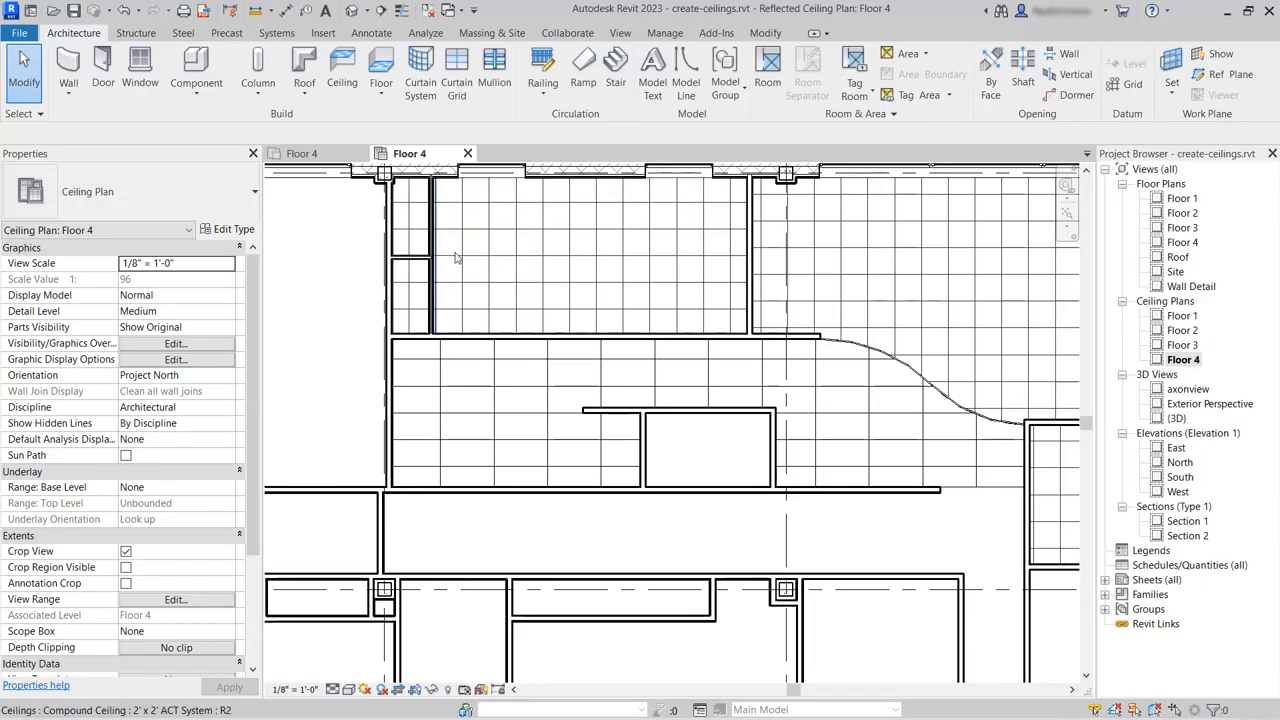
Edit the boundary of the 2' x 2' ACT ceiling above Reception, adding a line along the large room's side of its left partition.
click(555, 232)
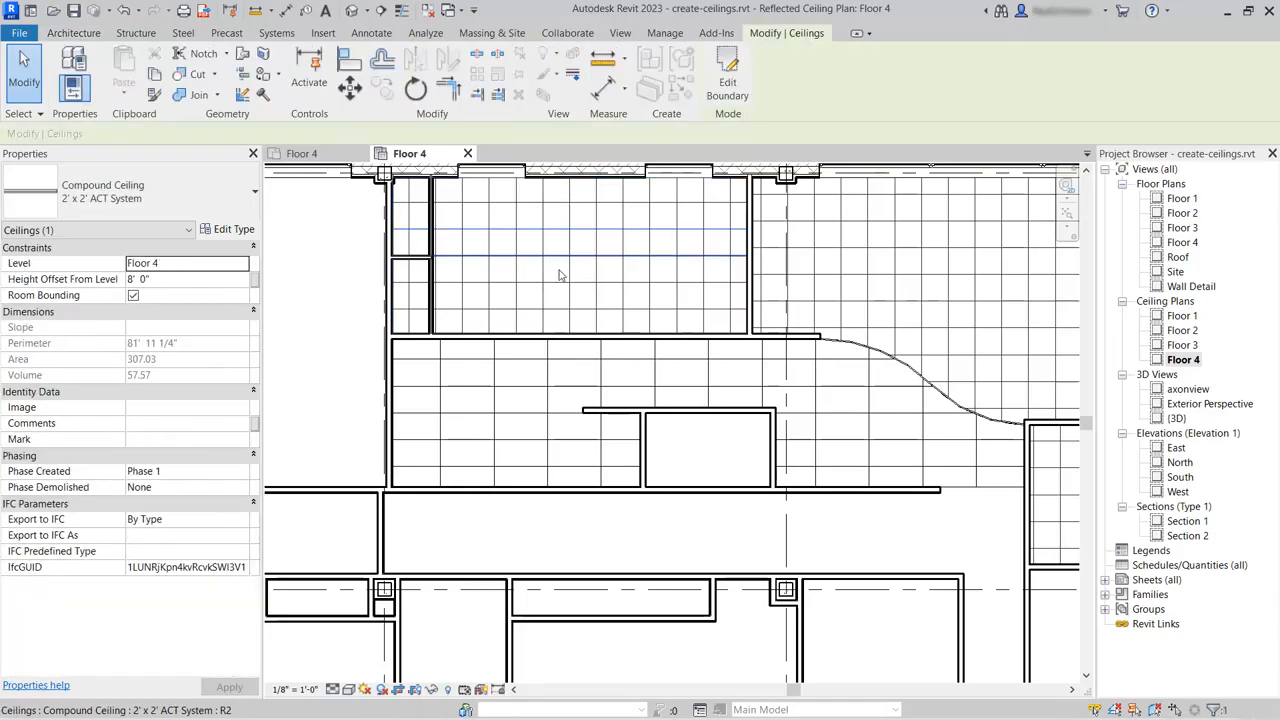
click(729, 83)
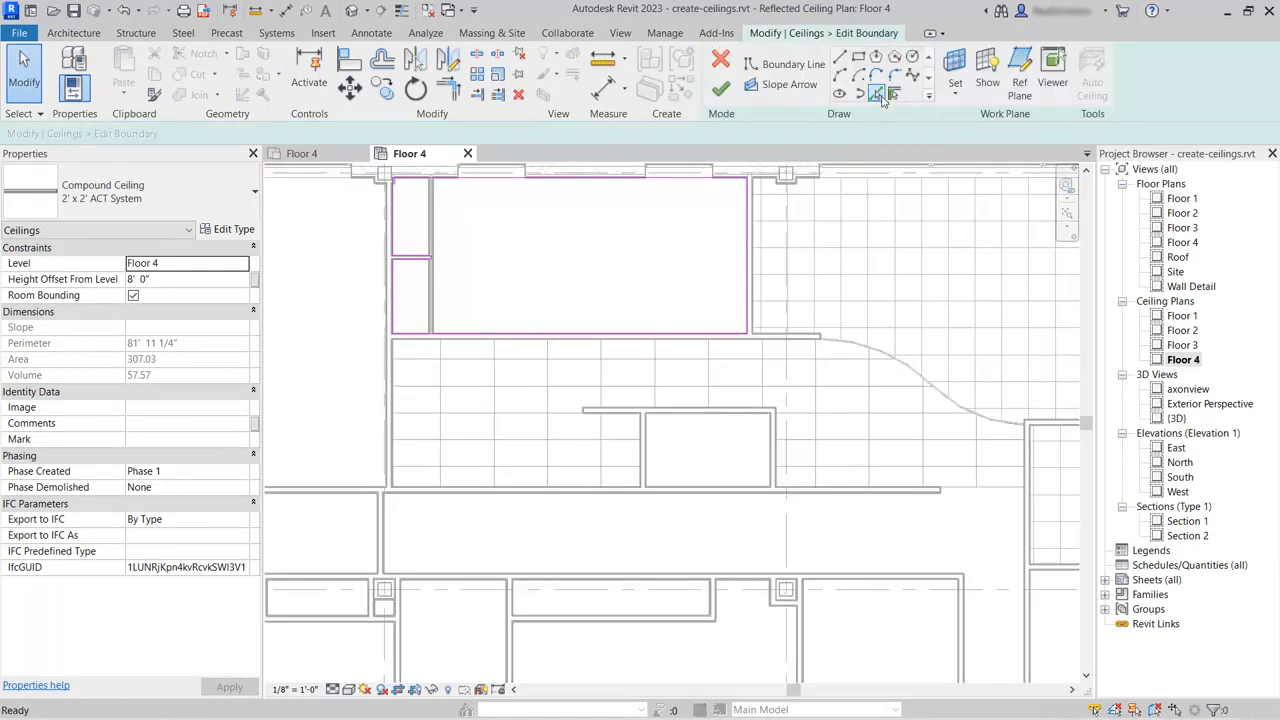
scroll(503, 260, up, 2)
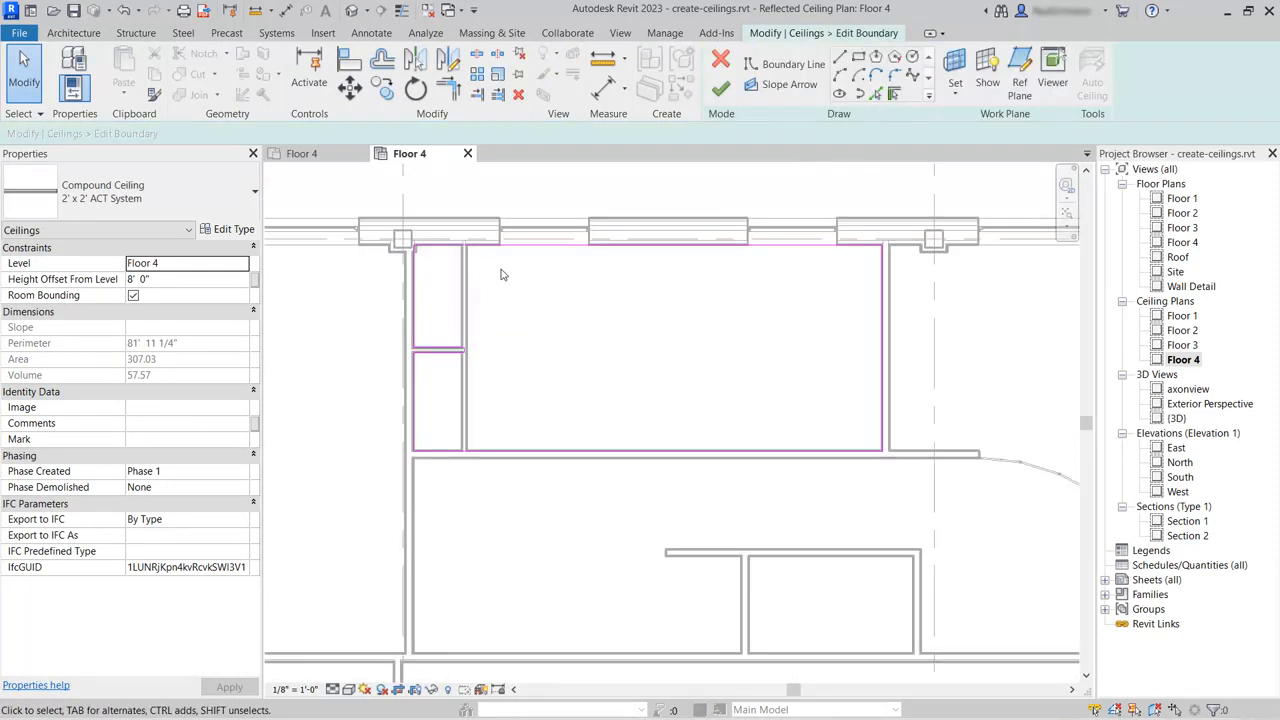
scroll(502, 269, up, 3)
scroll(653, 344, down, 1)
middle_drag(661, 352, 620, 365)
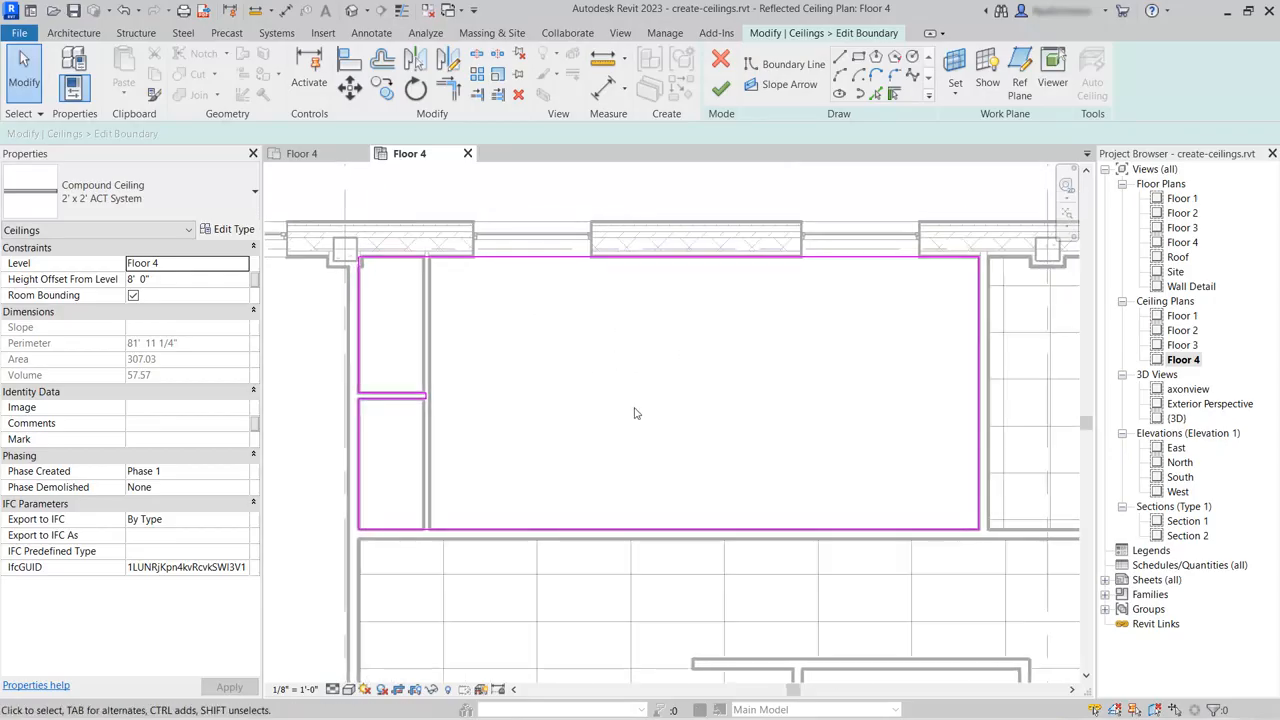
click(895, 93)
click(434, 341)
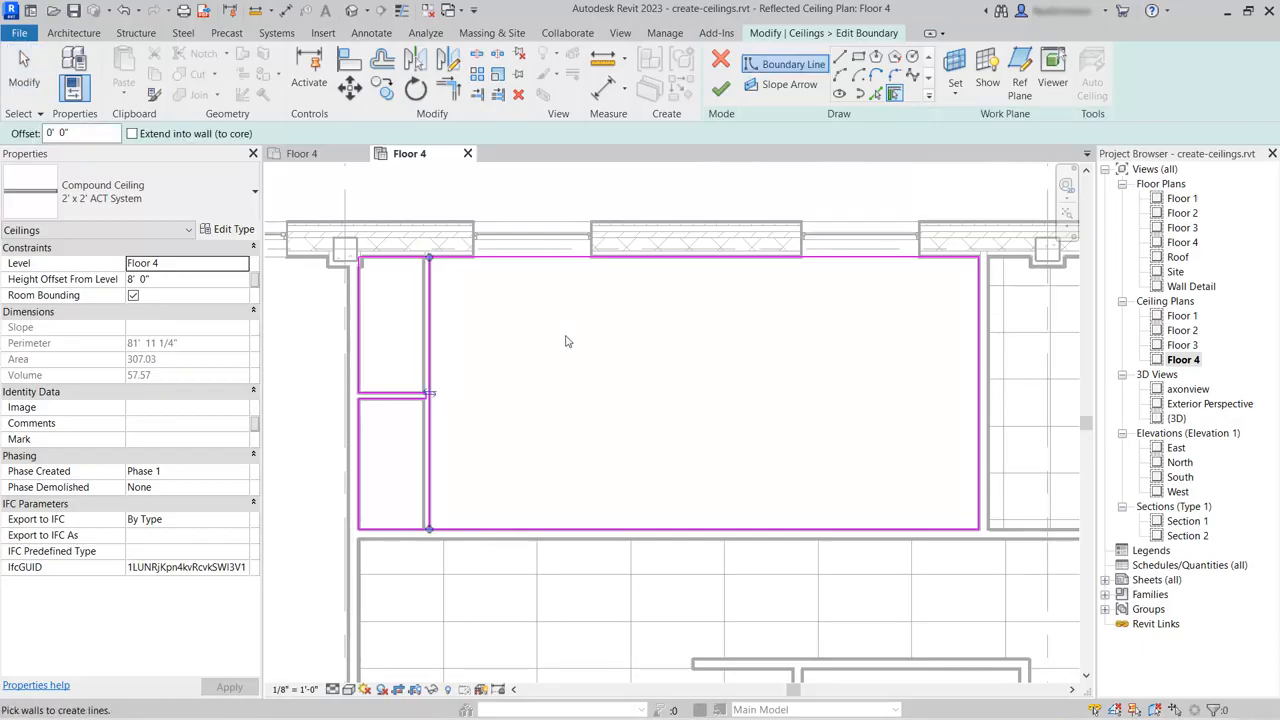
Trim the upper and lower boundary lines to the new partition line, keeping the portions around the large room.
click(448, 88)
click(450, 258)
click(431, 470)
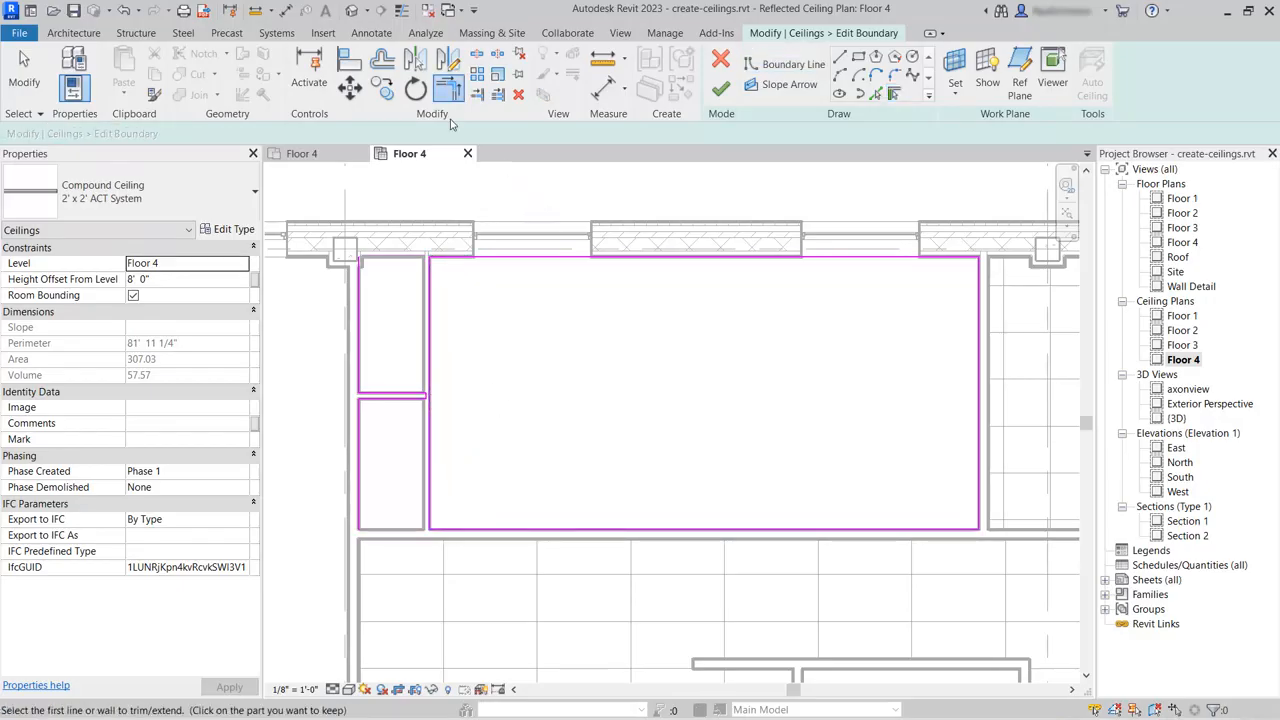
Delete the leftover boundary lines around the two small side rooms and finish the ceiling's boundary edit.
click(24, 70)
drag(367, 527, 428, 579)
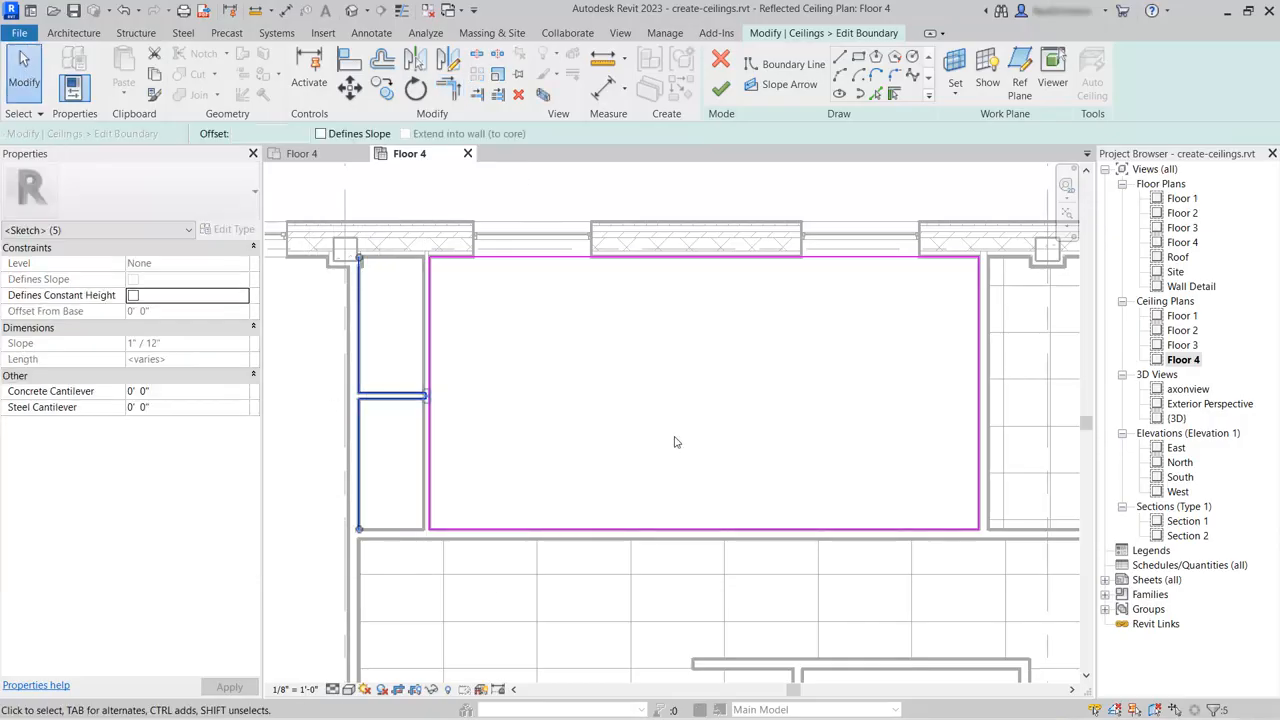
click(518, 94)
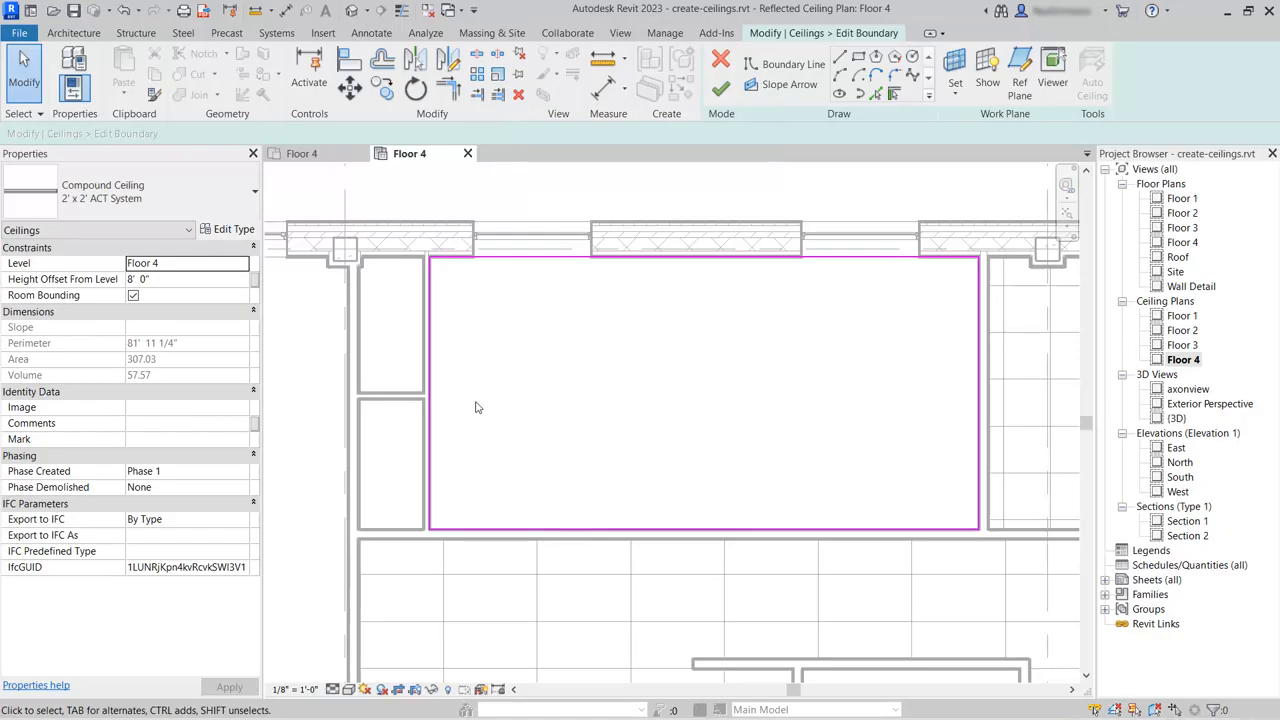
click(720, 88)
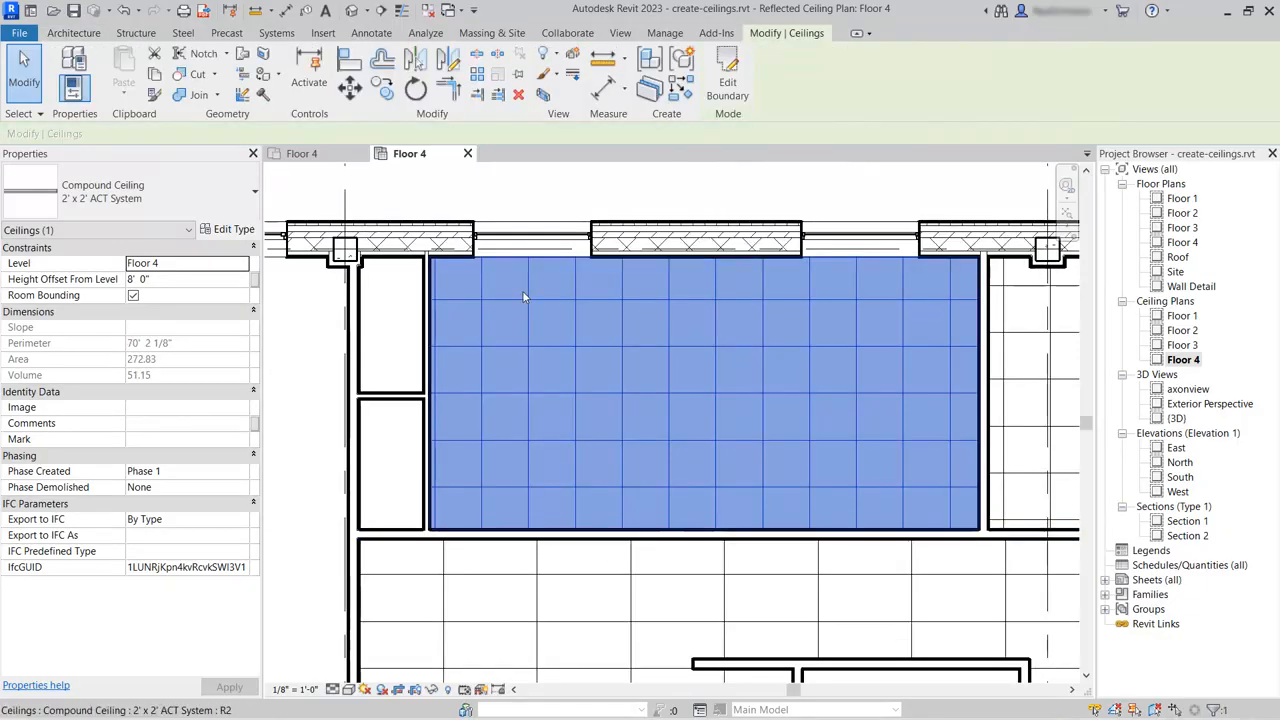
Cut a circular opening with a 4' 6" radius in the 2' x 4' ACT Reception ceiling, left of the Store room.
scroll(410, 372, down, 3)
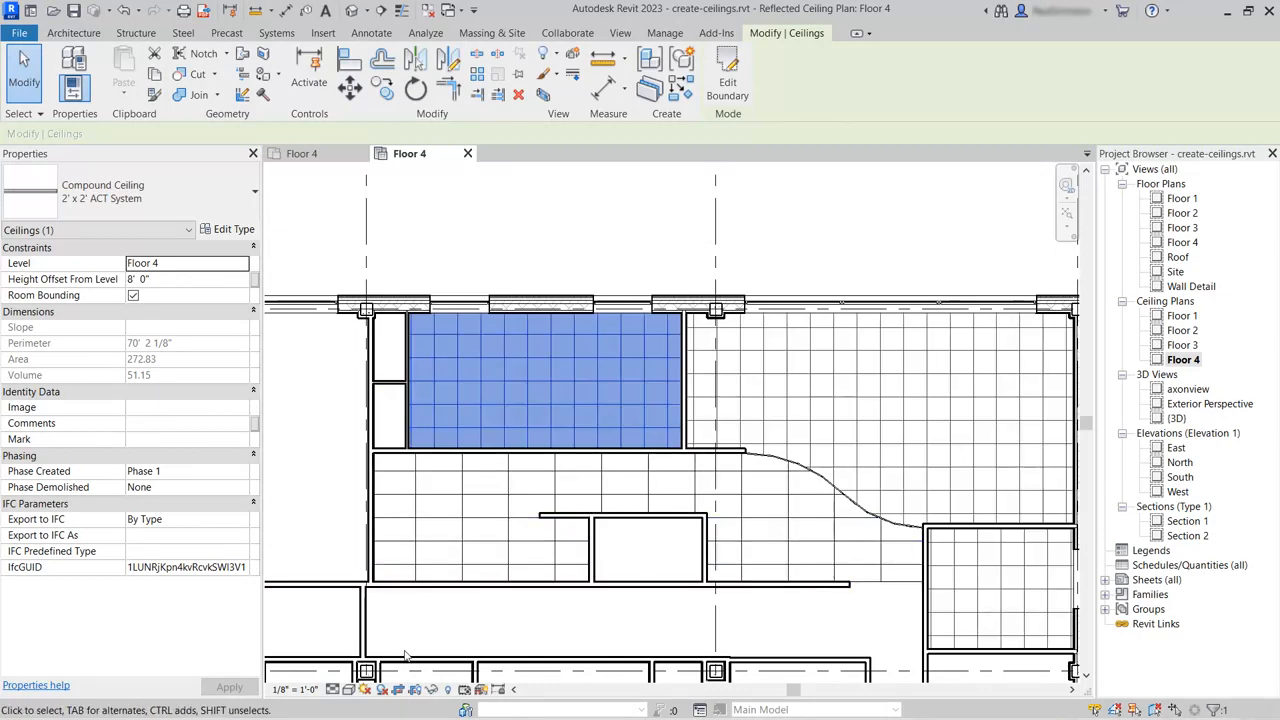
scroll(375, 635, up, 1)
scroll(375, 635, up, 1)
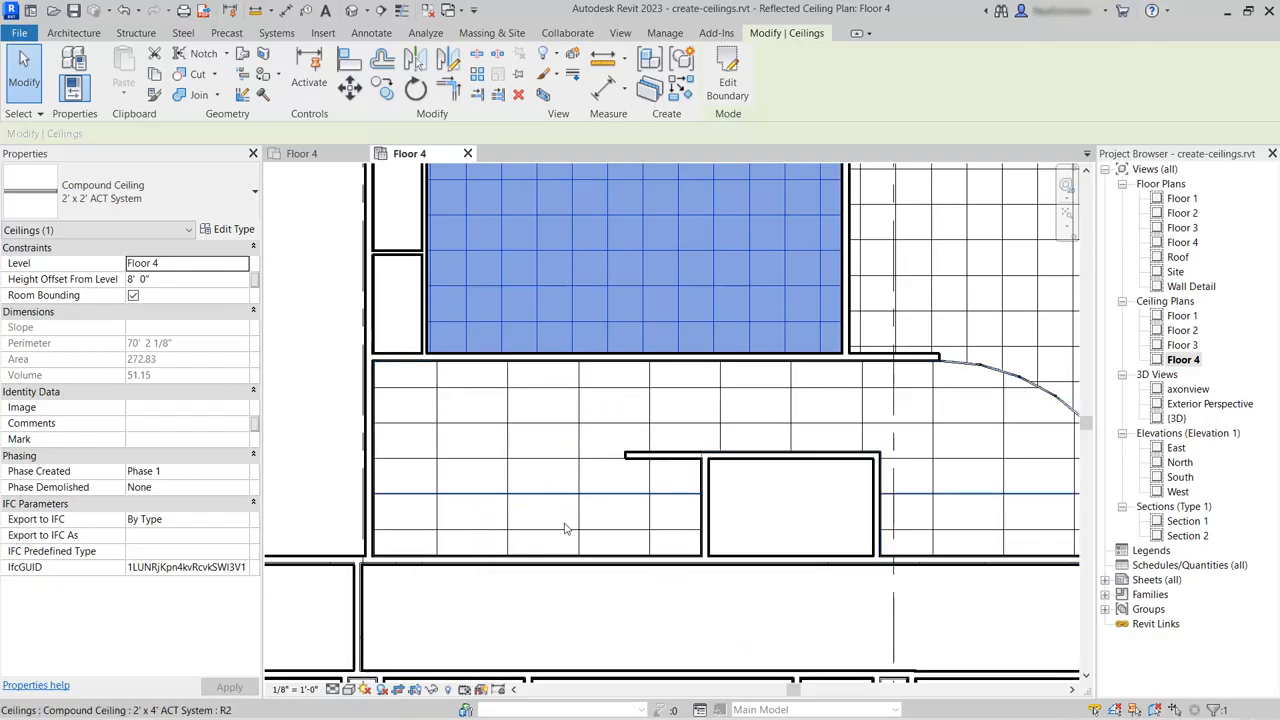
click(530, 428)
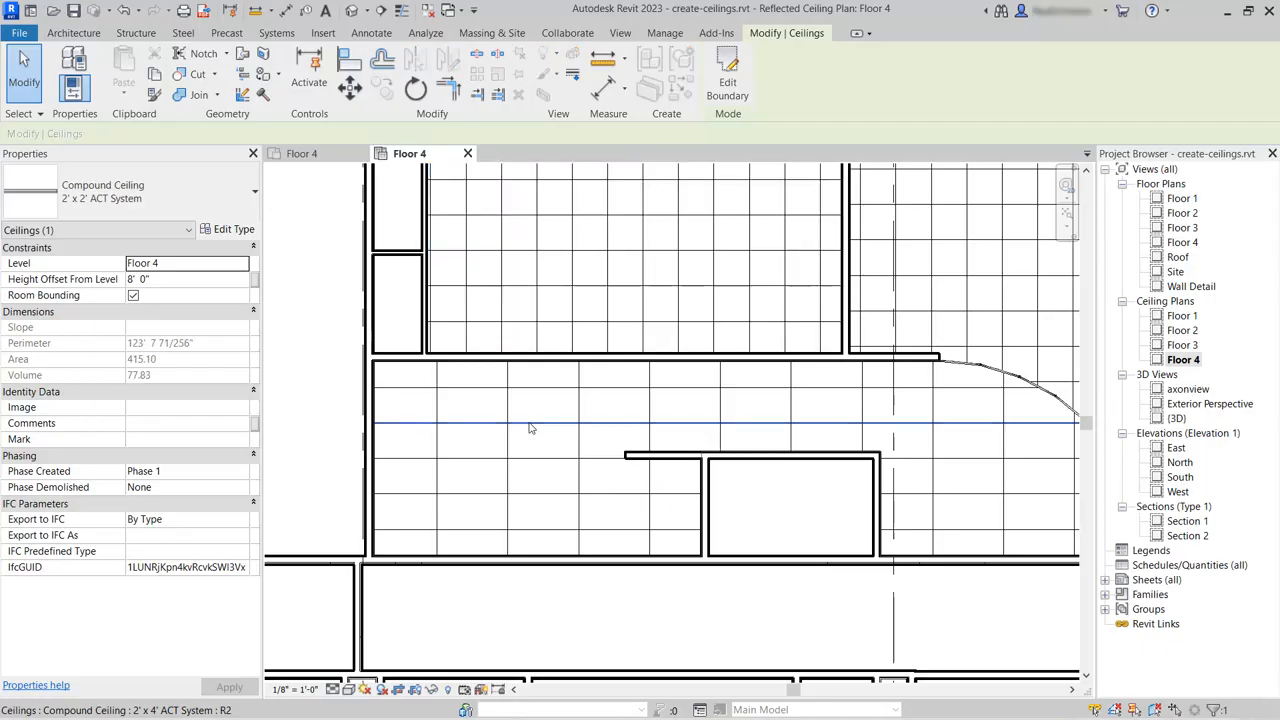
click(728, 80)
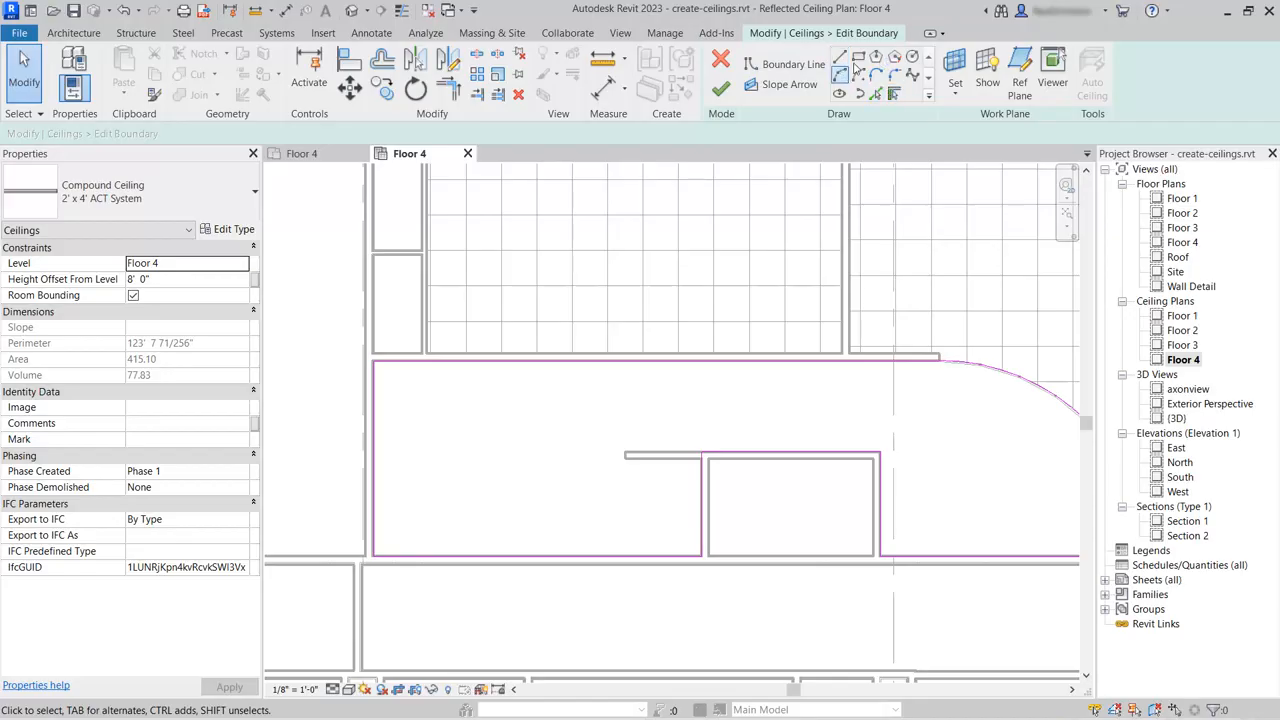
click(912, 57)
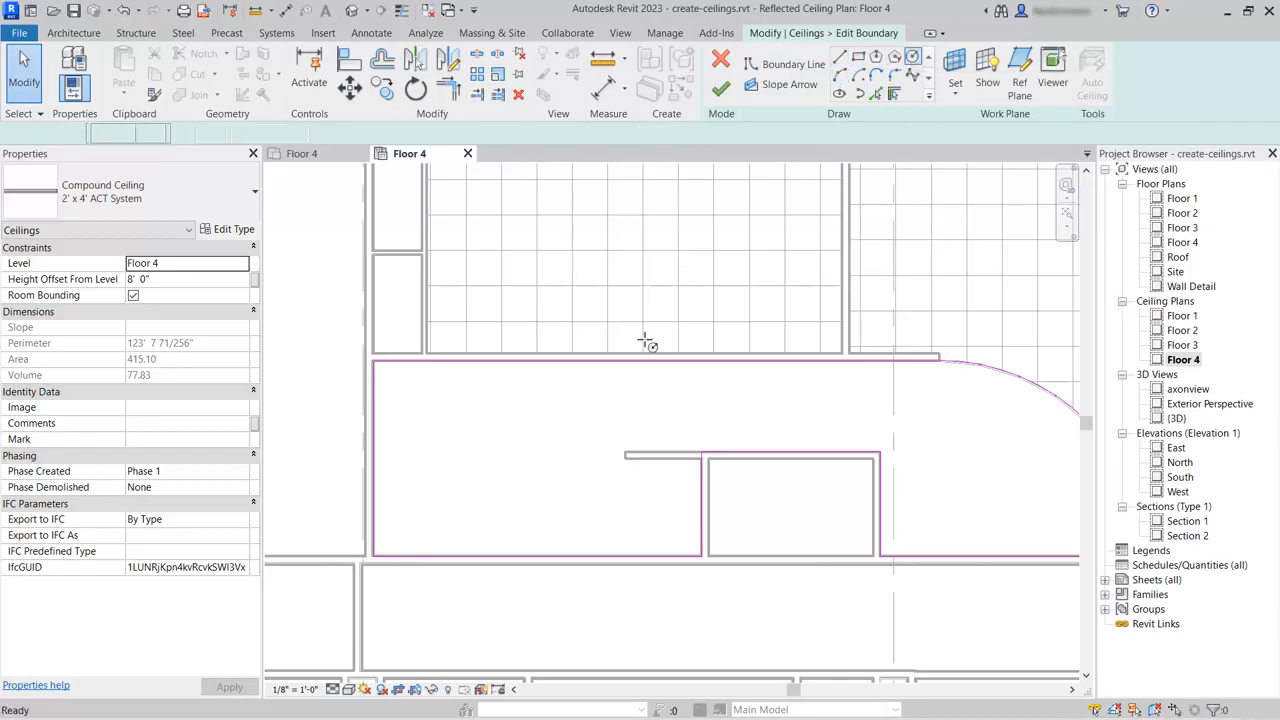
click(481, 458)
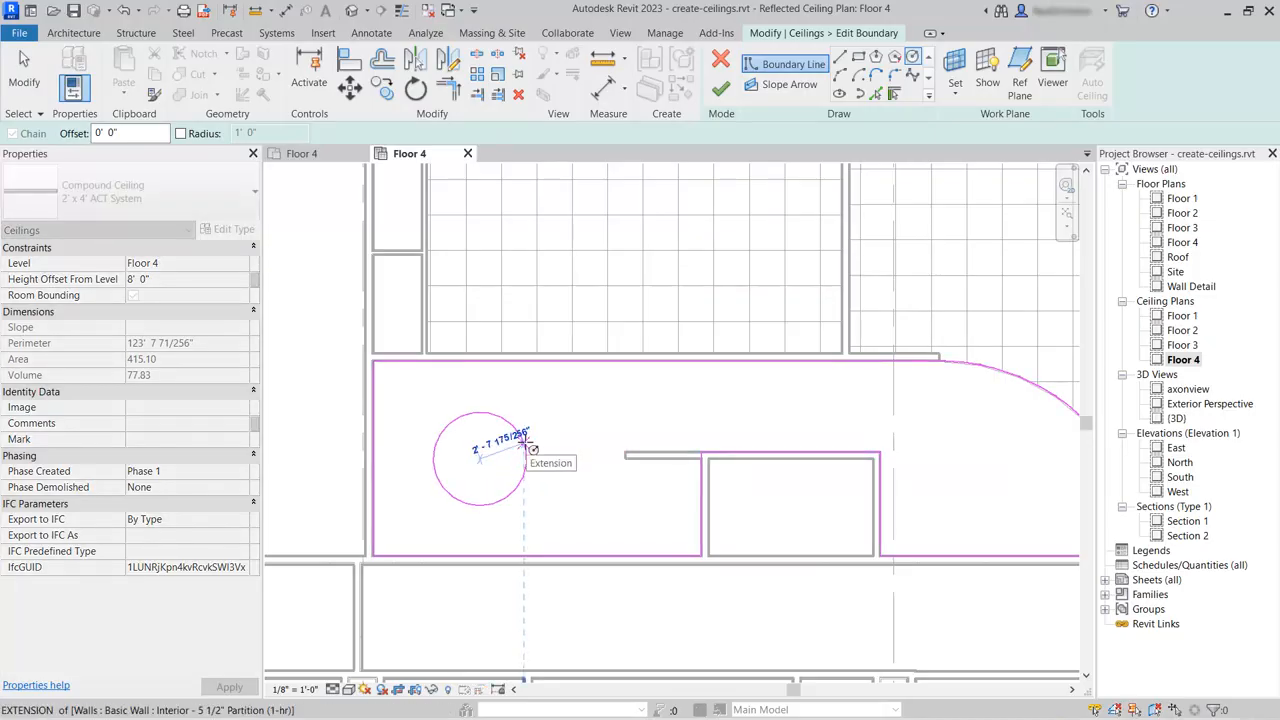
text(4 6)
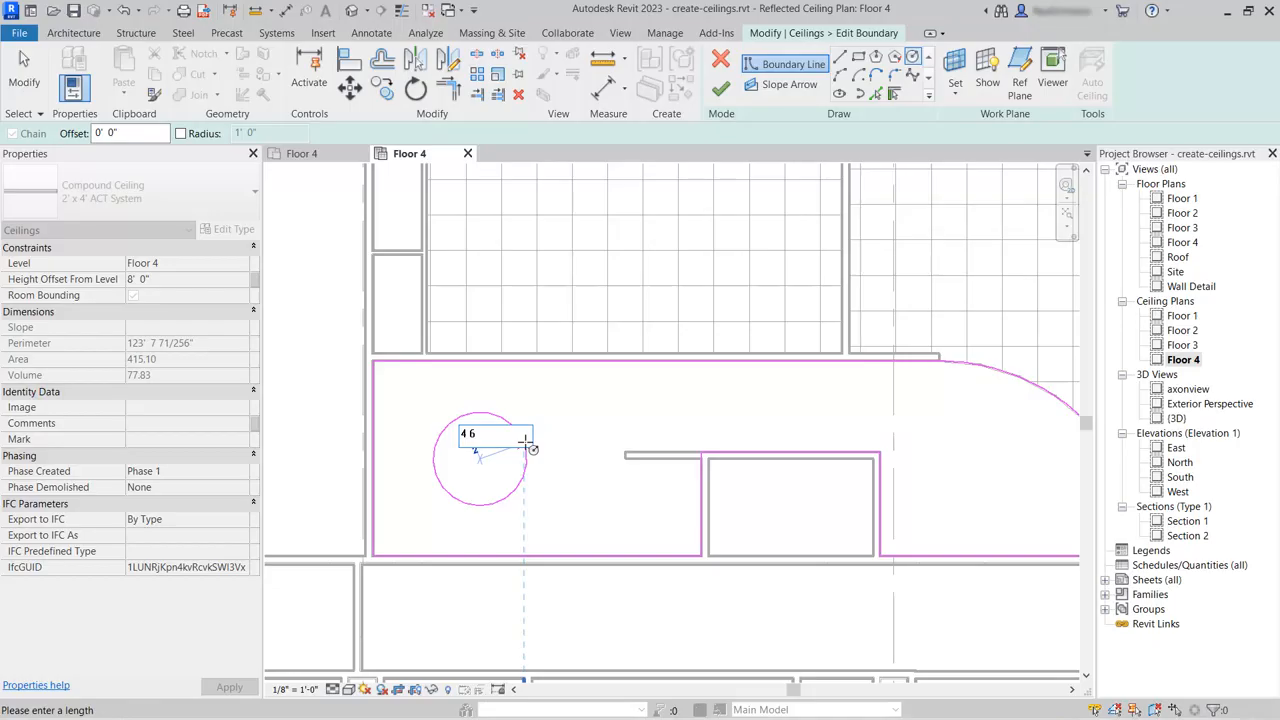
key(Return)
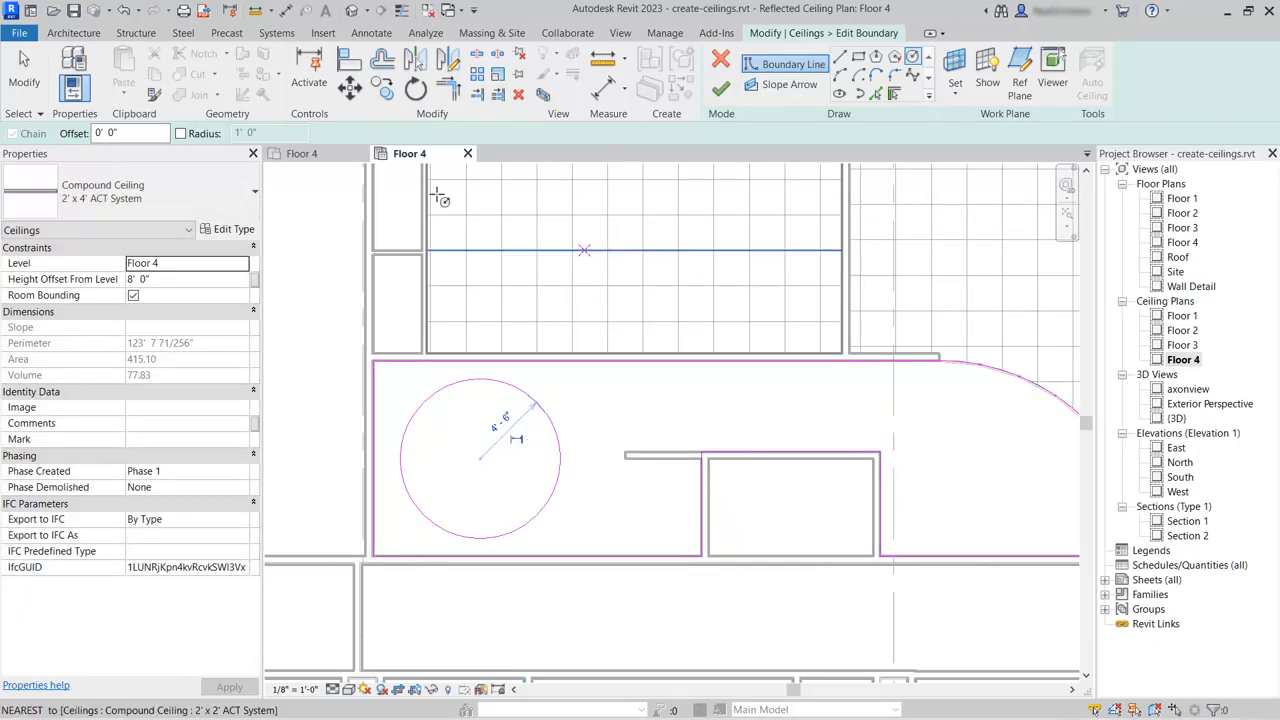
click(24, 68)
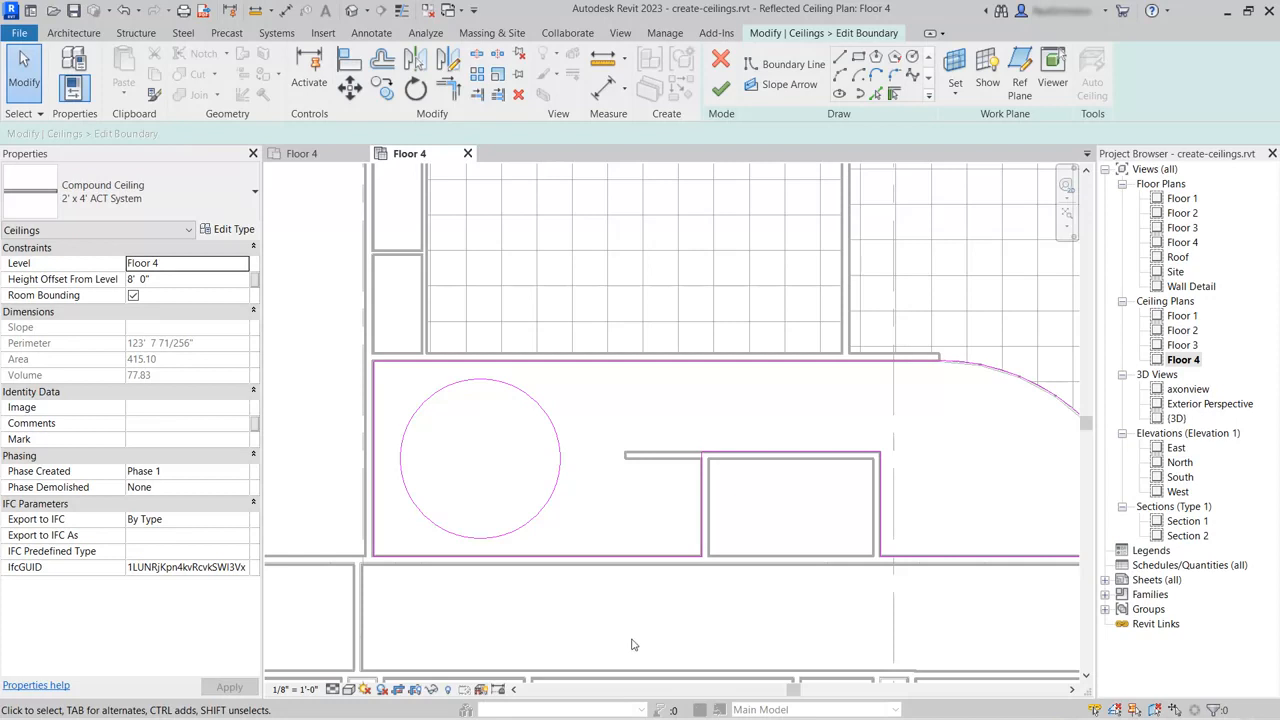
click(721, 88)
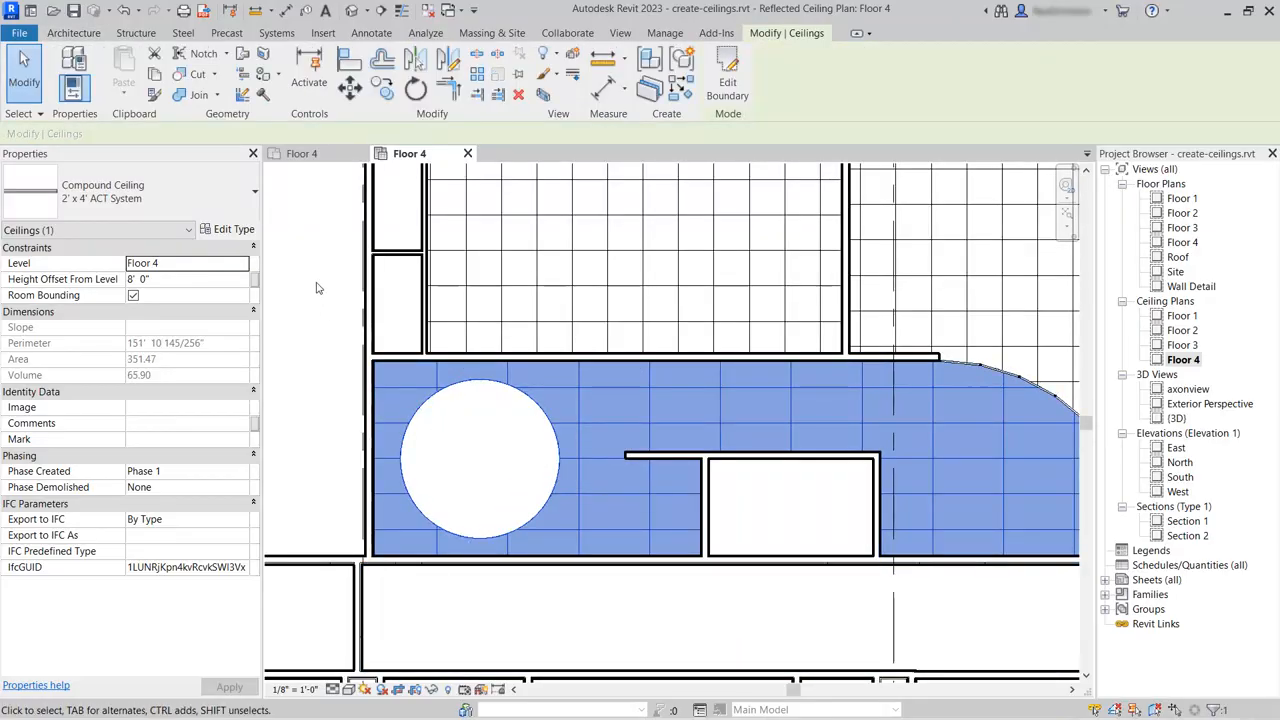
Sketch a GWB on Mtl. Stud ceiling on Floor 4 from the edge of the circular opening and finish it.
click(73, 36)
click(343, 72)
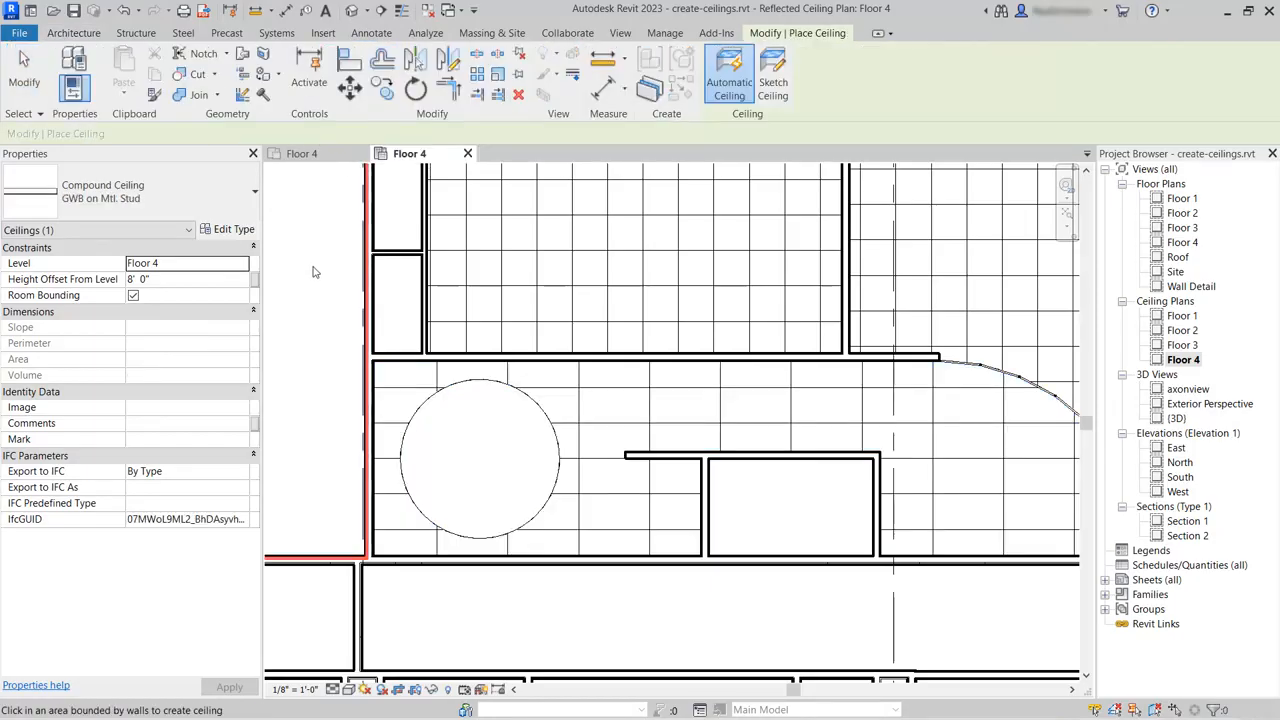
click(776, 84)
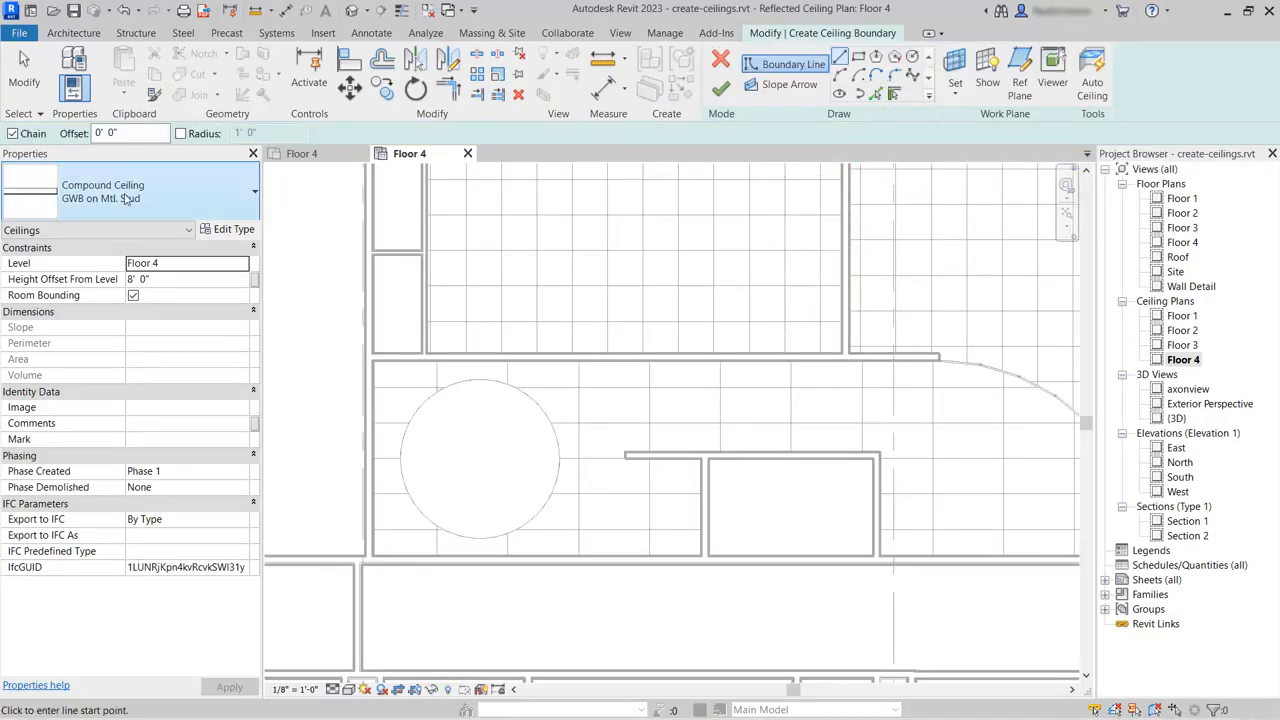
click(875, 94)
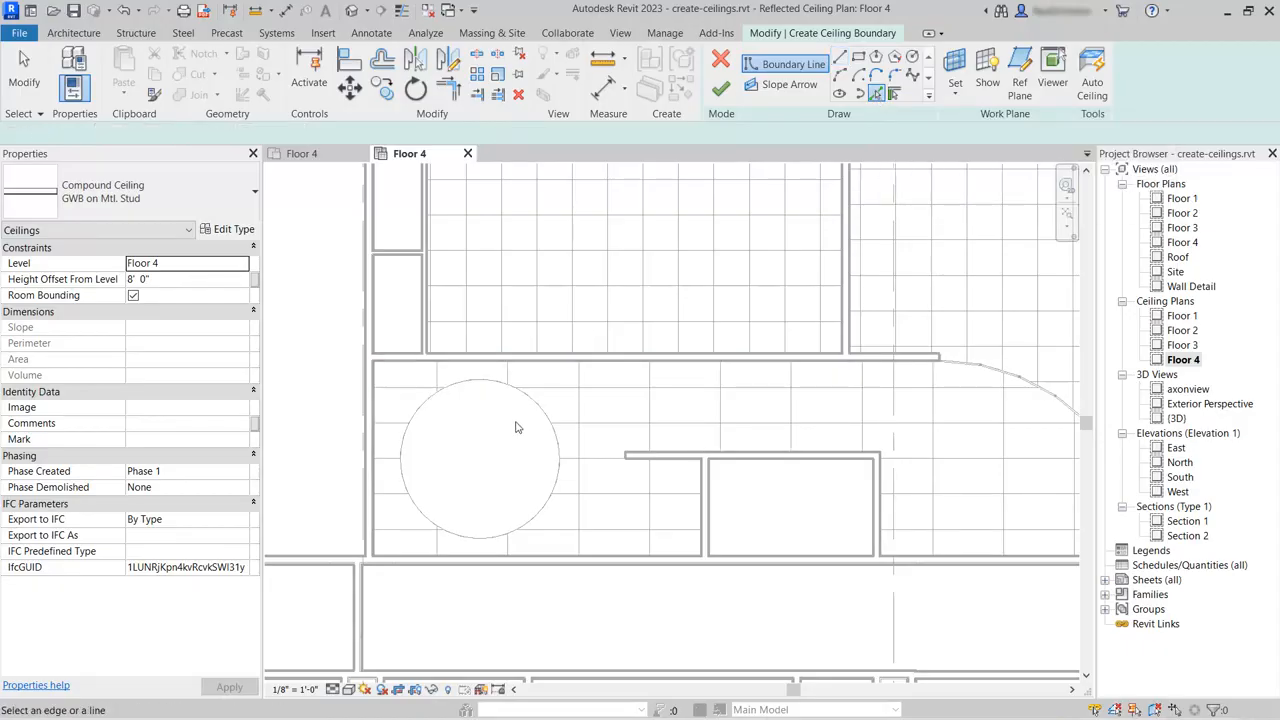
click(532, 413)
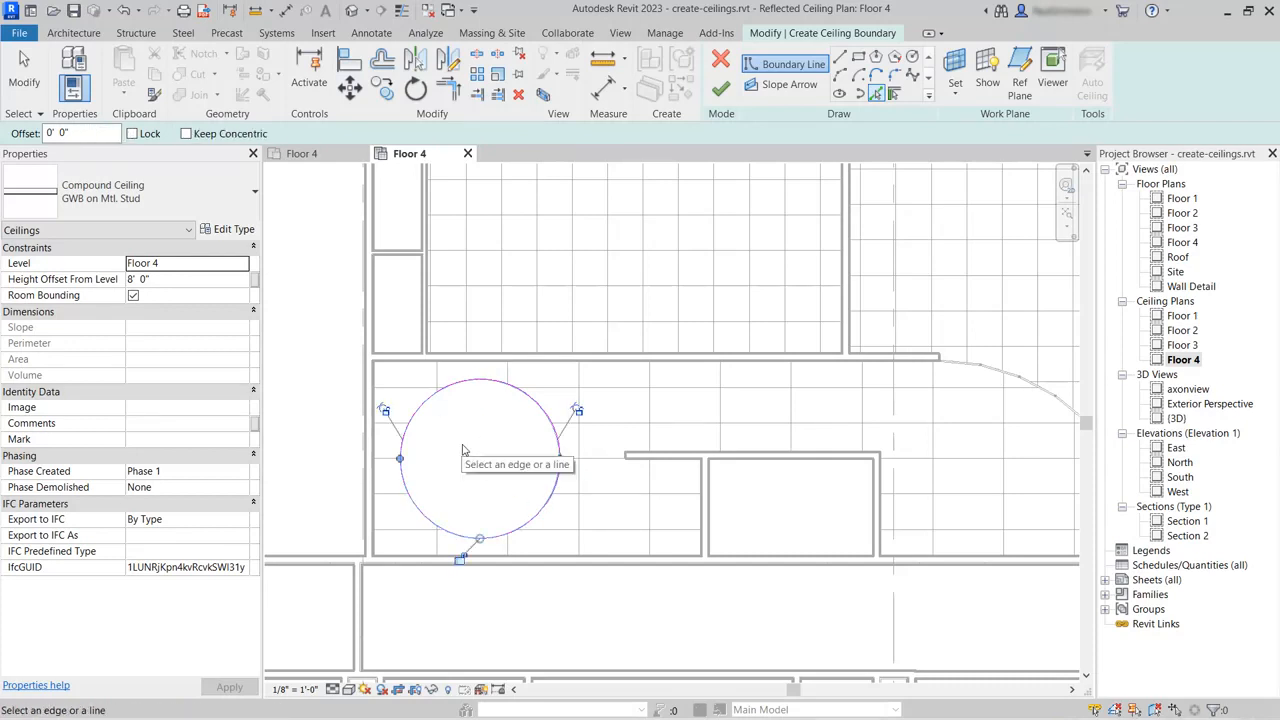
click(722, 90)
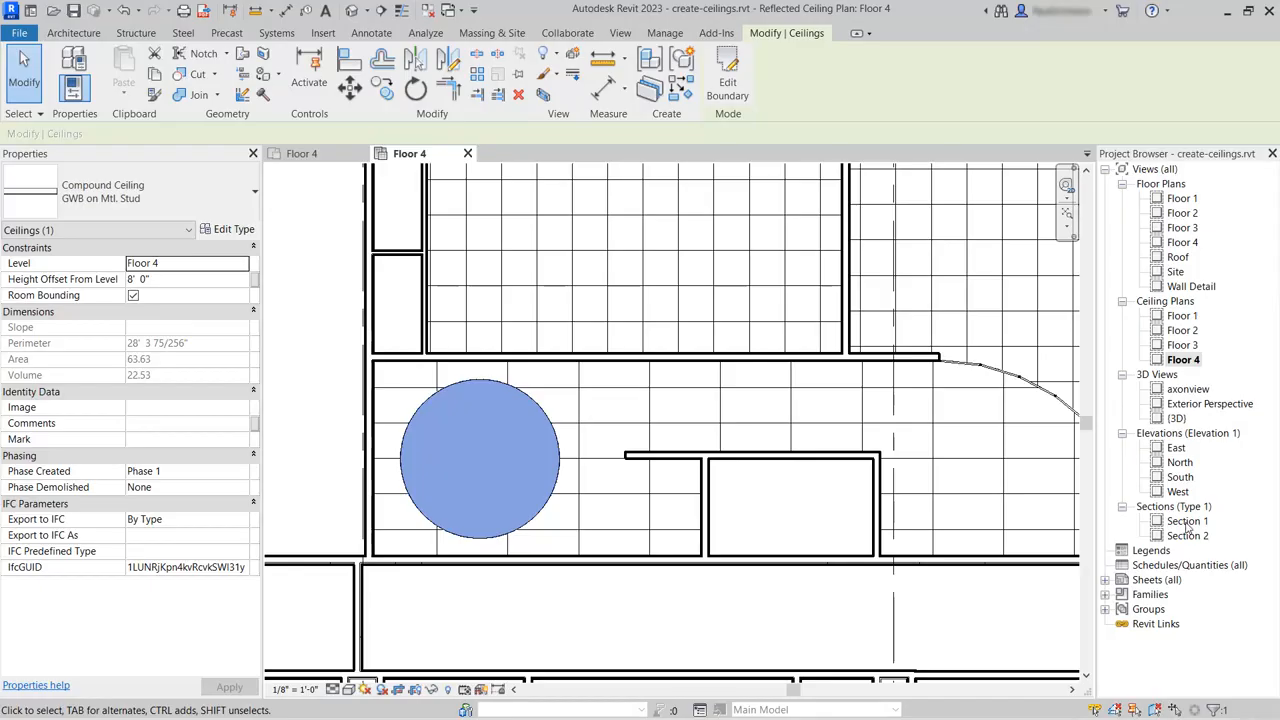
Open the Section 1 view at the Floor 4 ceilings and clear the selection.
click(1187, 522)
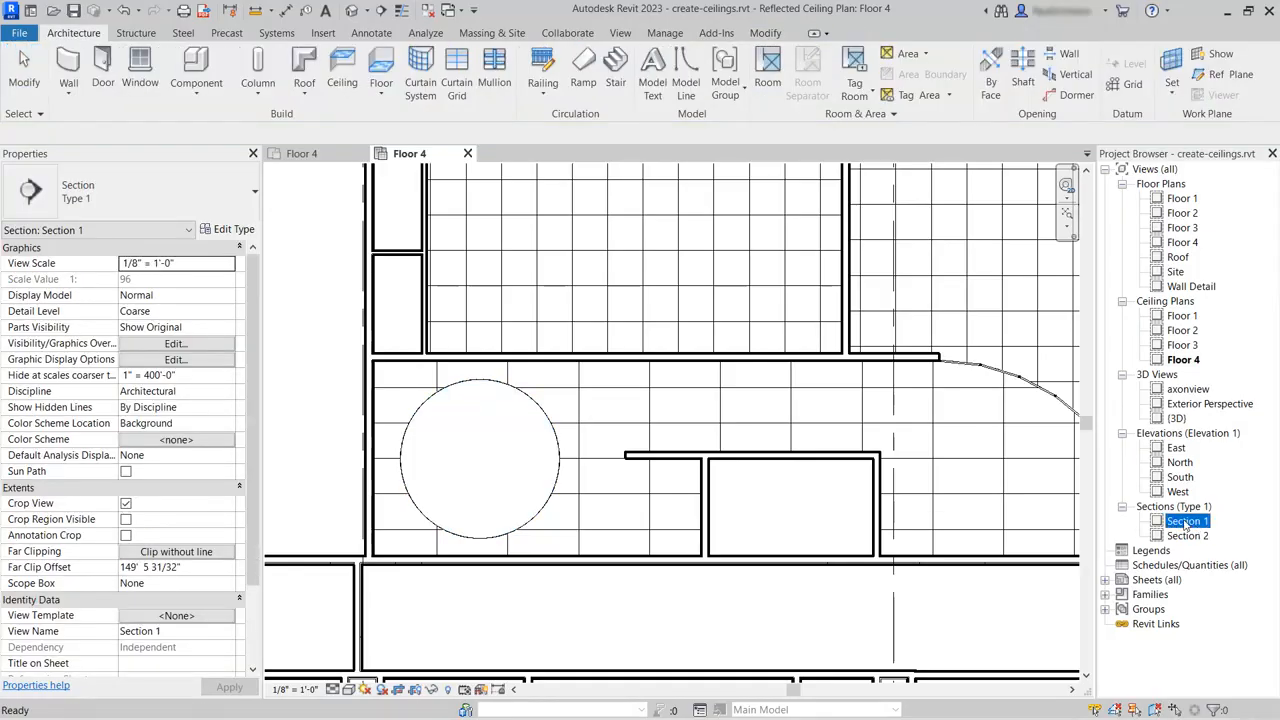
double_click(1187, 522)
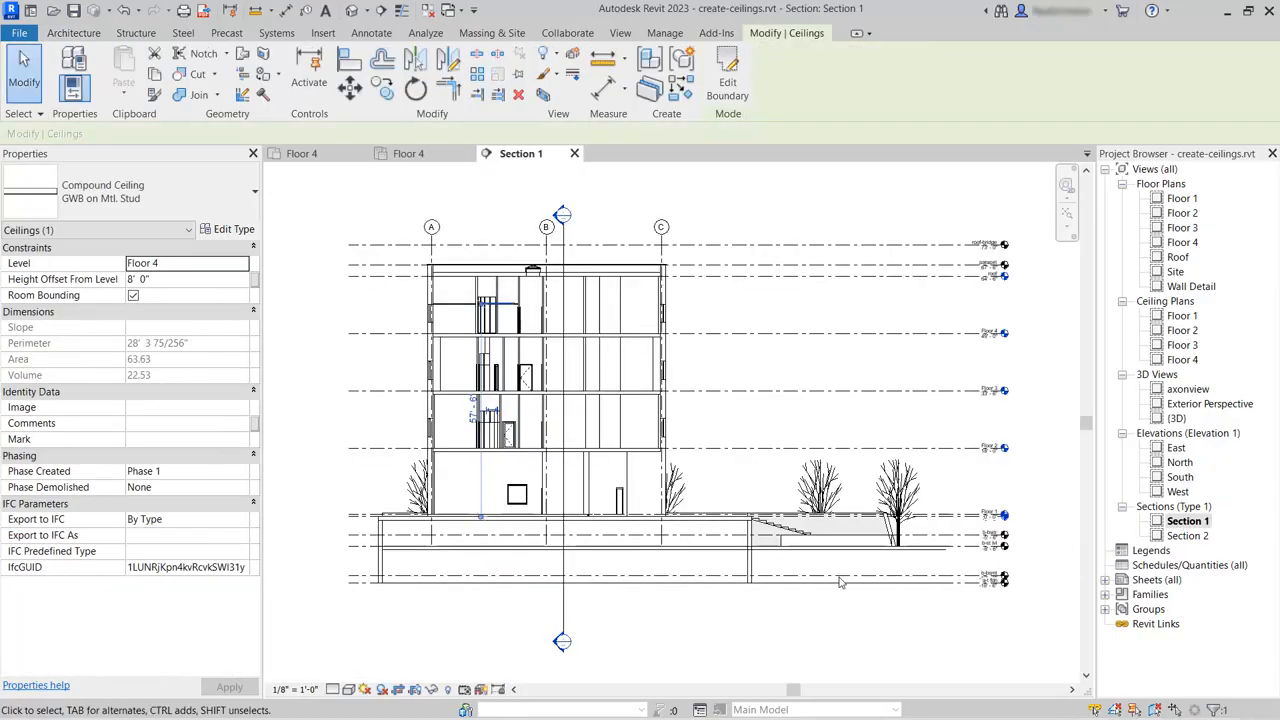
scroll(444, 331, up, 5)
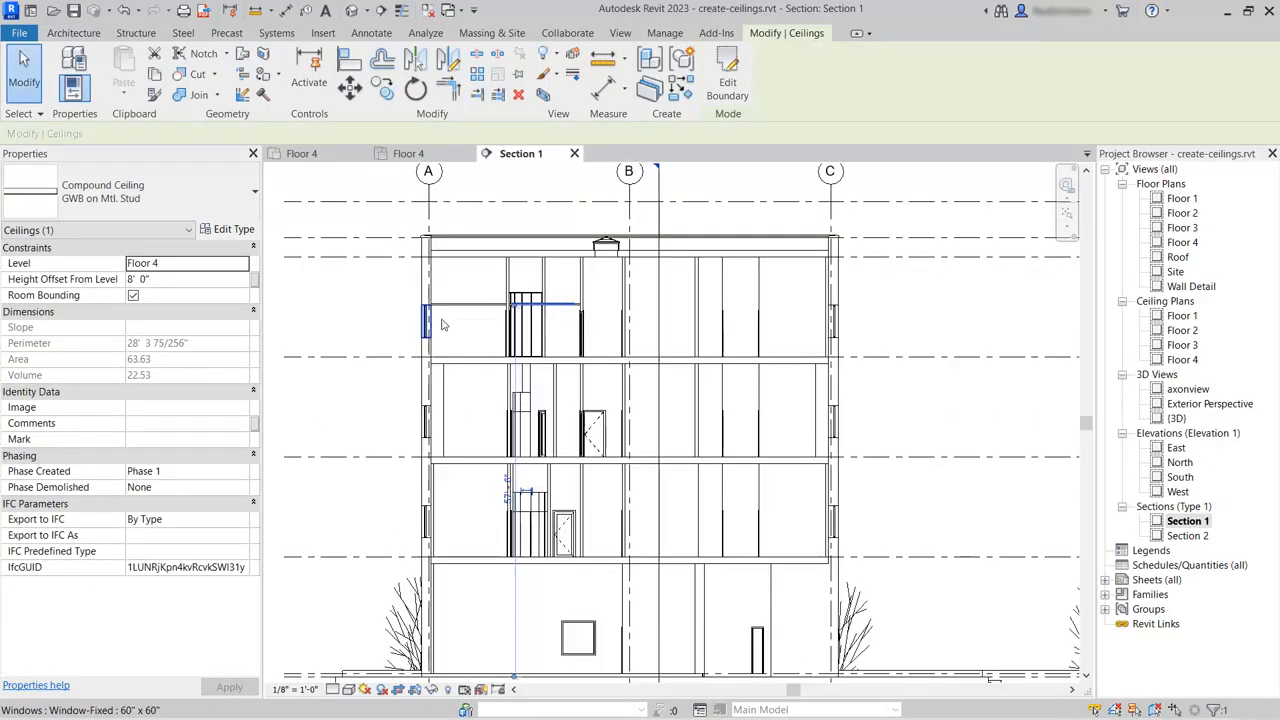
scroll(444, 331, up, 4)
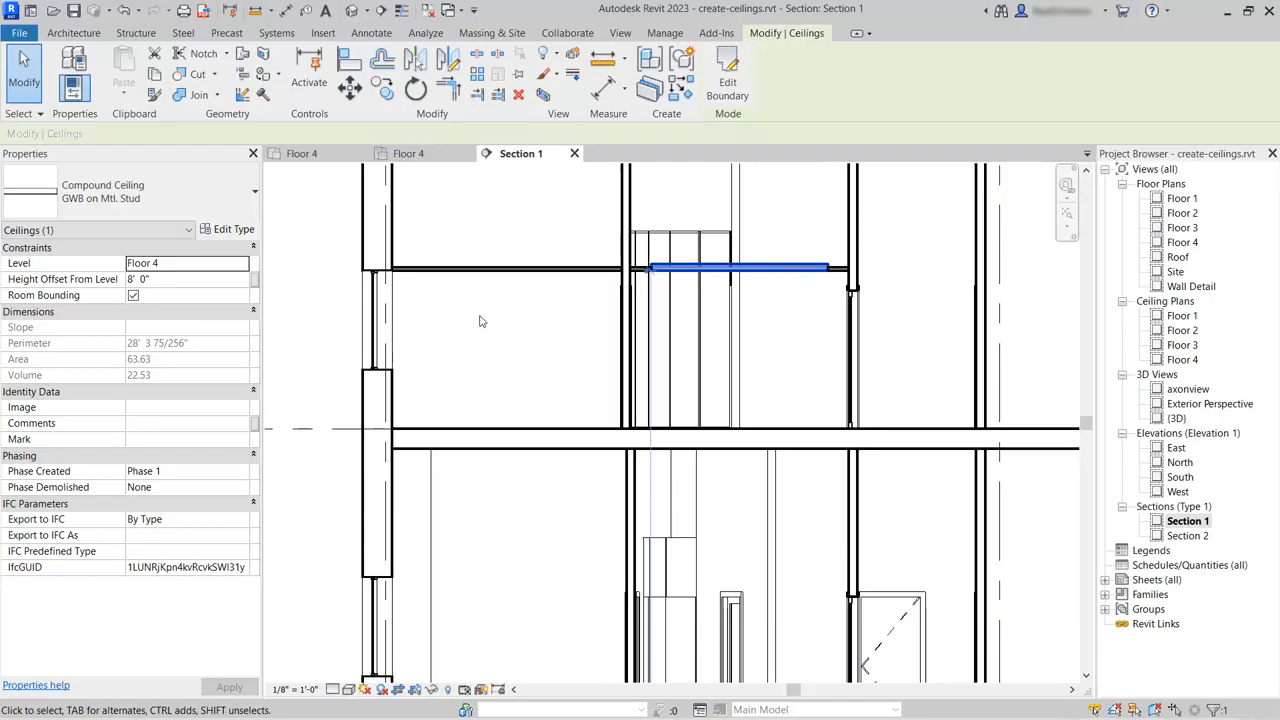
middle_drag(478, 322, 500, 429)
click(503, 429)
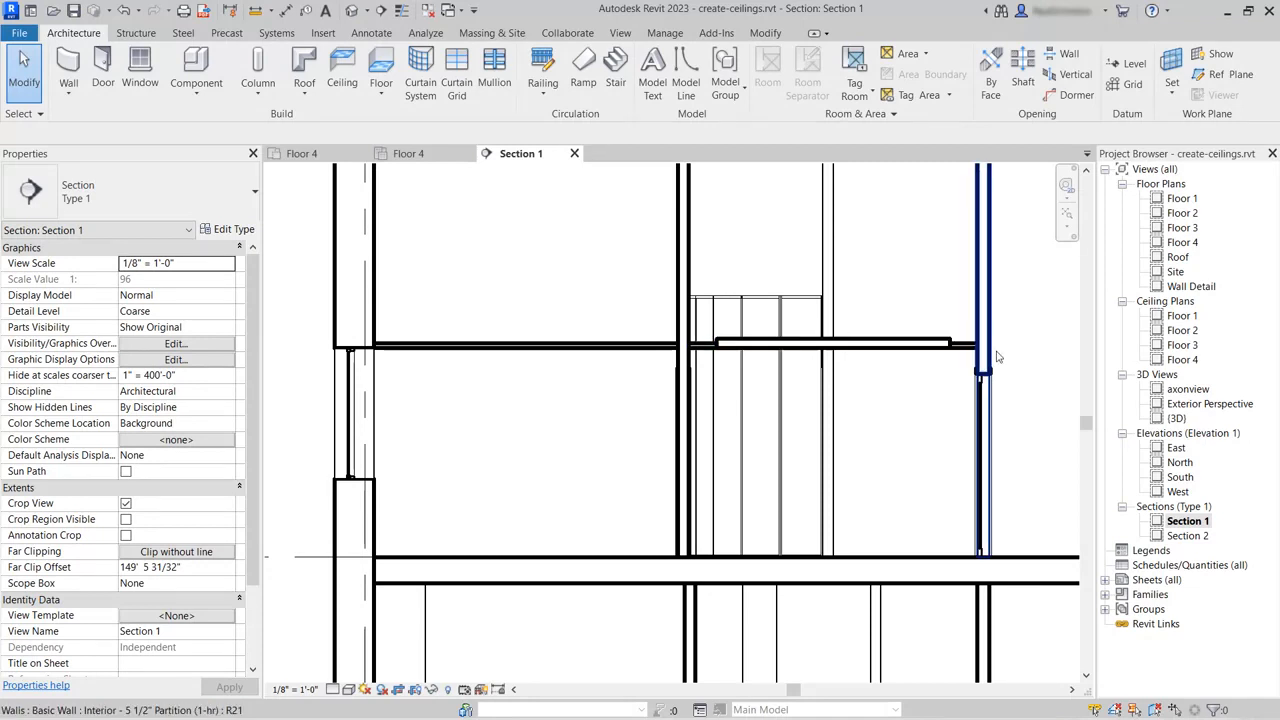
Set the height of the 2' x 2' ACT ceiling beside the exterior window to 9' above Floor 4.
click(531, 352)
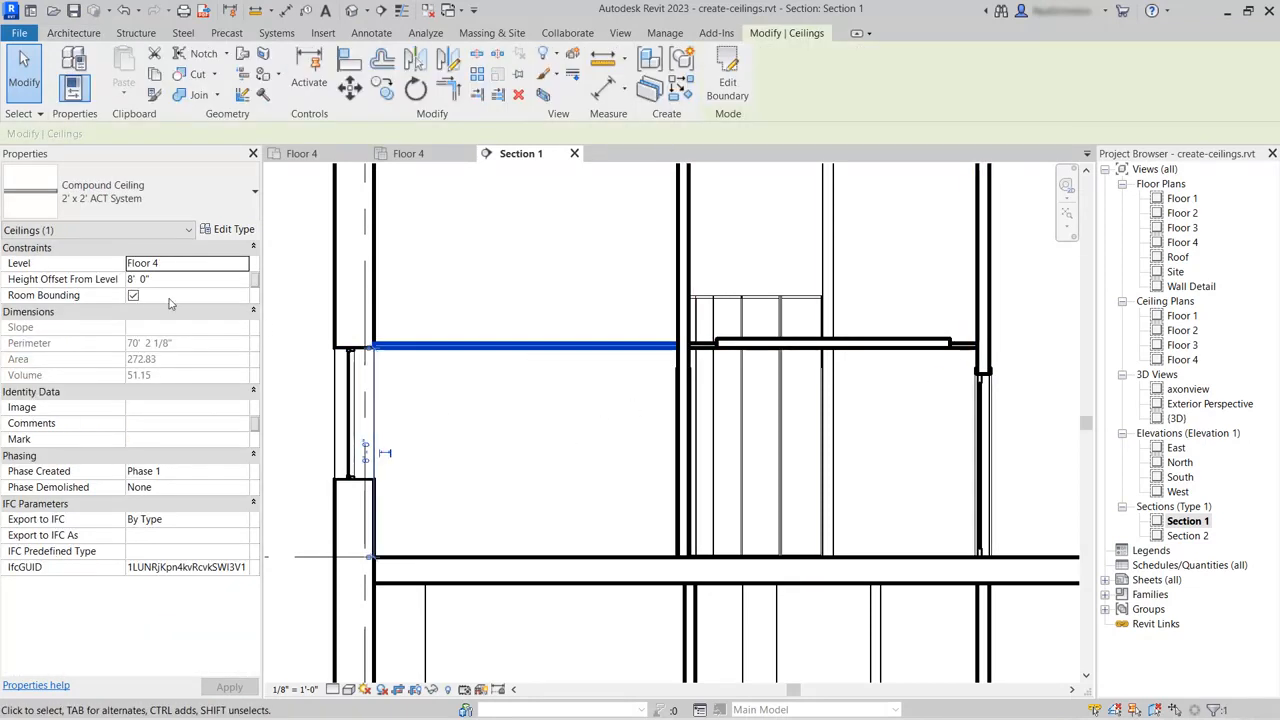
click(366, 454)
text(9)
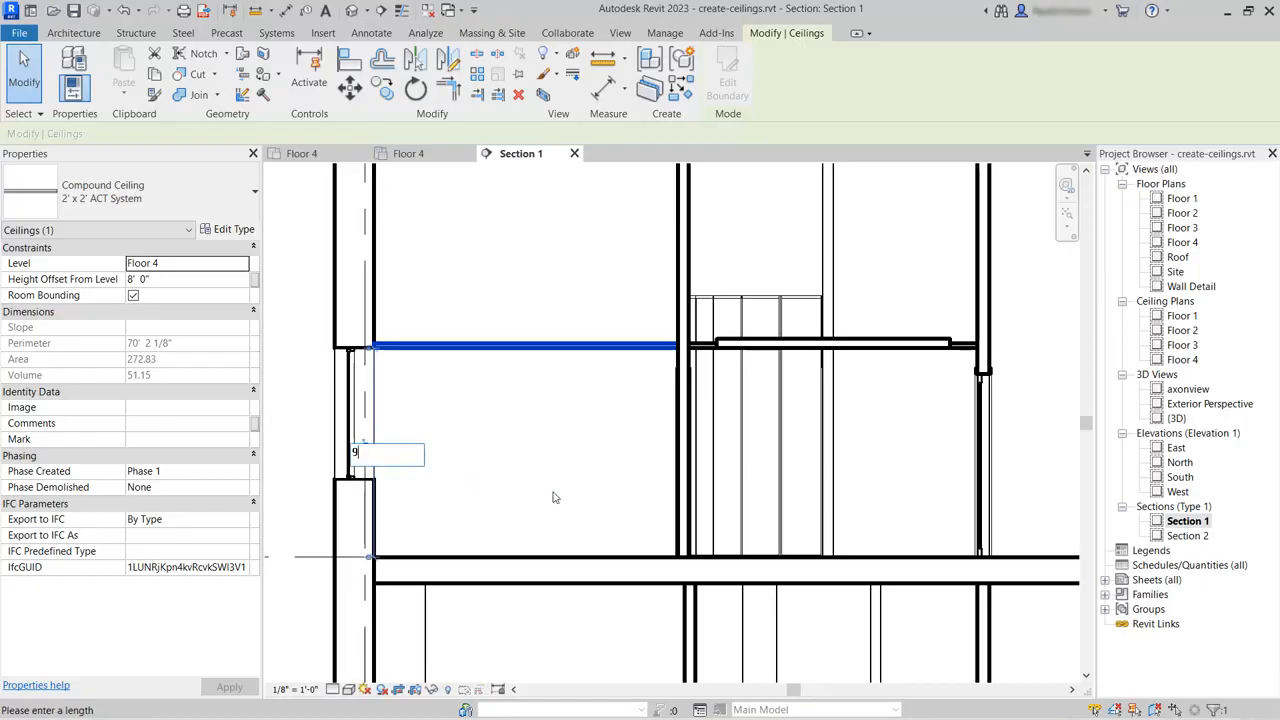
key(Return)
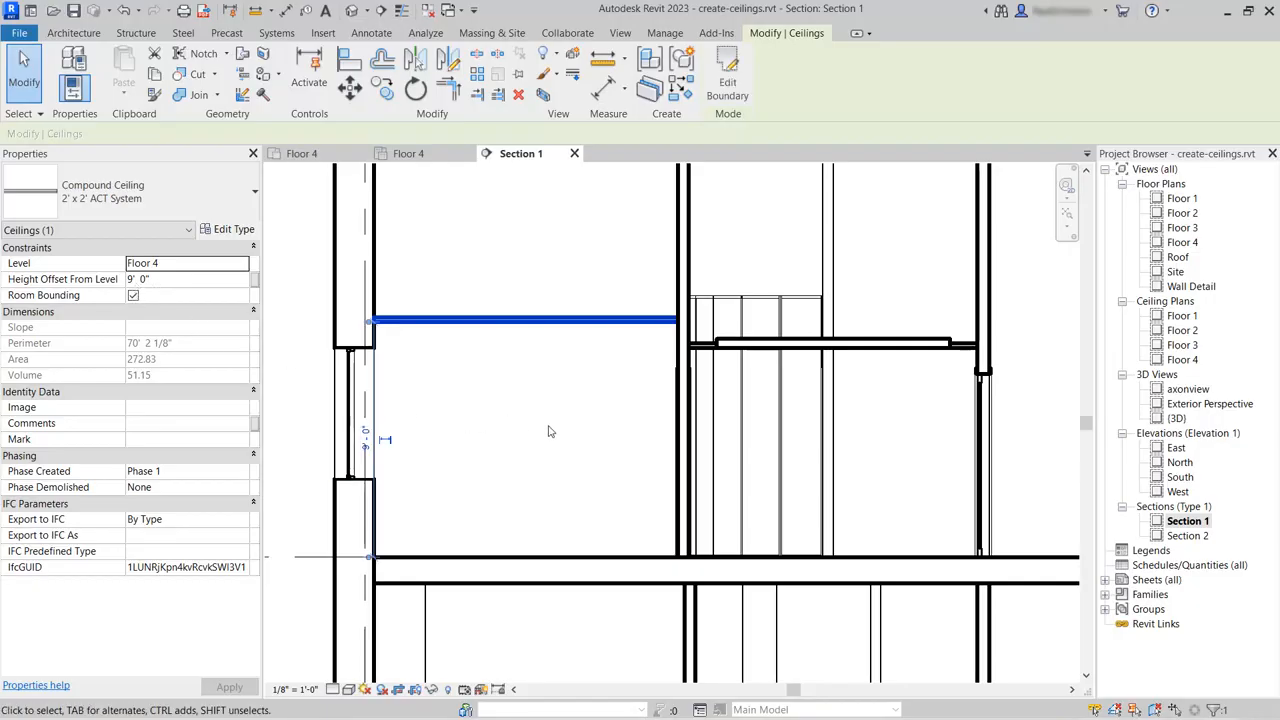
Move the circular GWB on Mtl. Stud ceiling straight up by 0' 9" in the section and clear the selection.
click(918, 352)
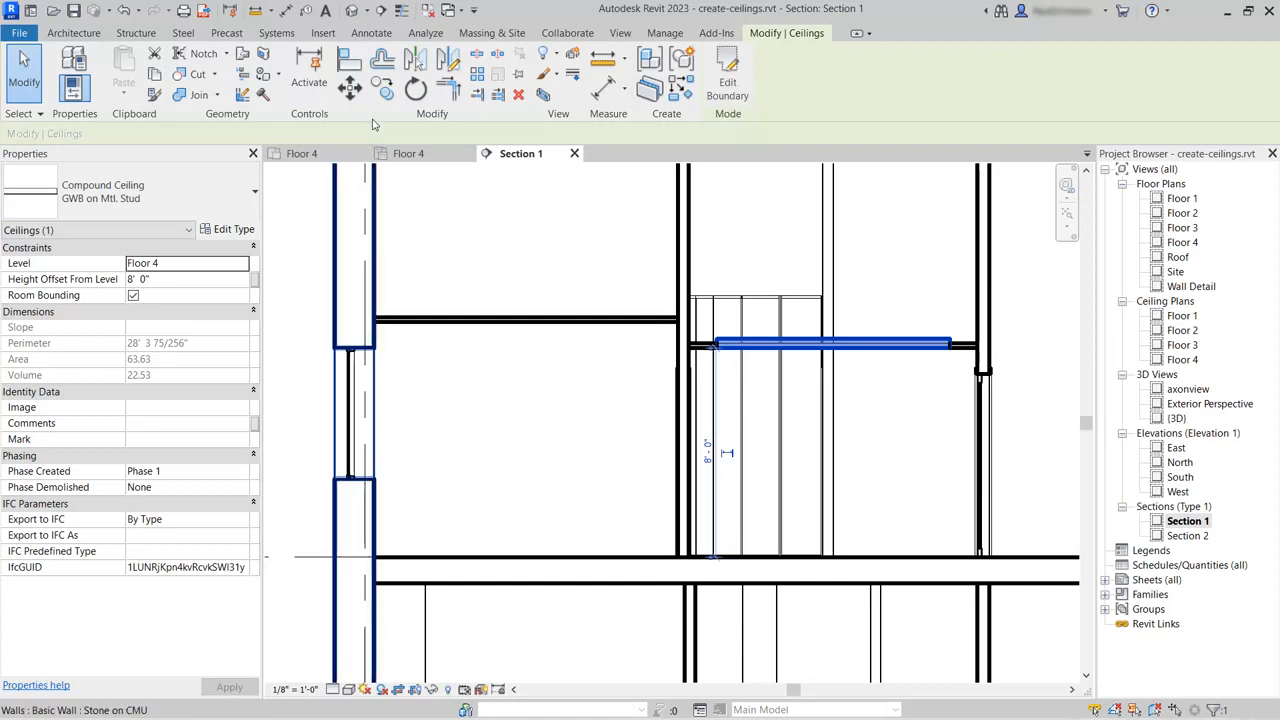
click(351, 89)
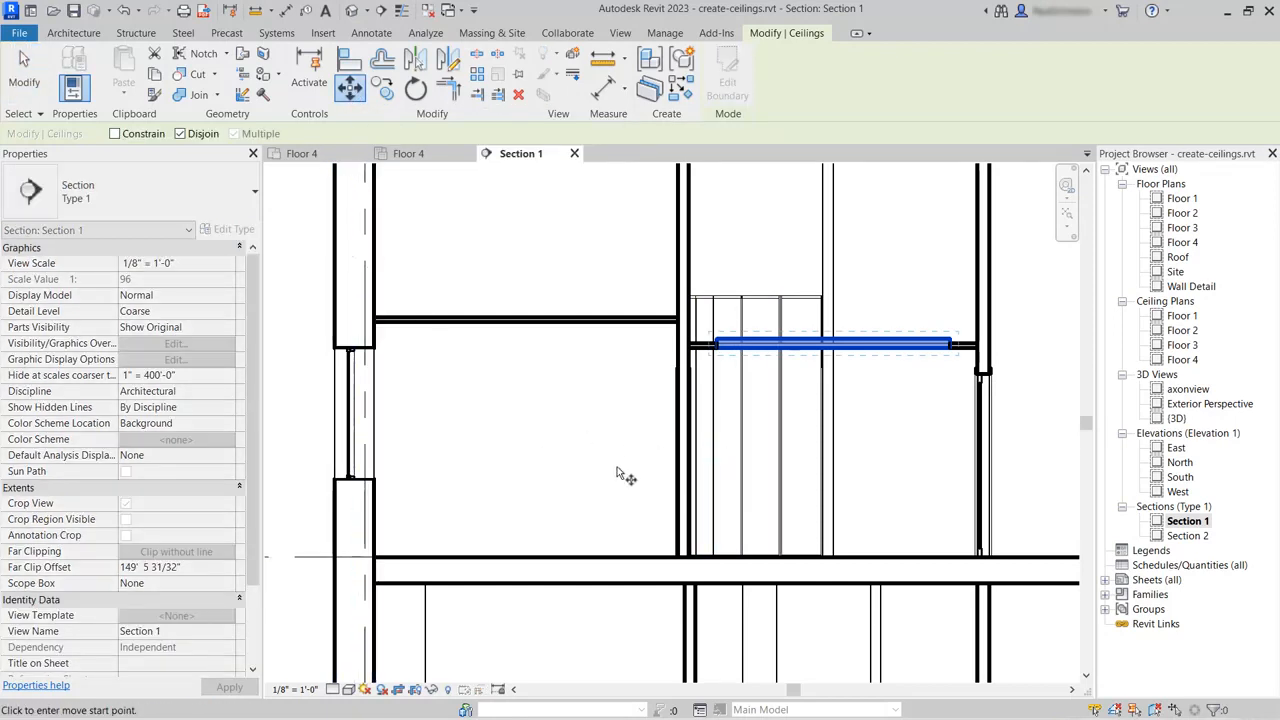
click(912, 452)
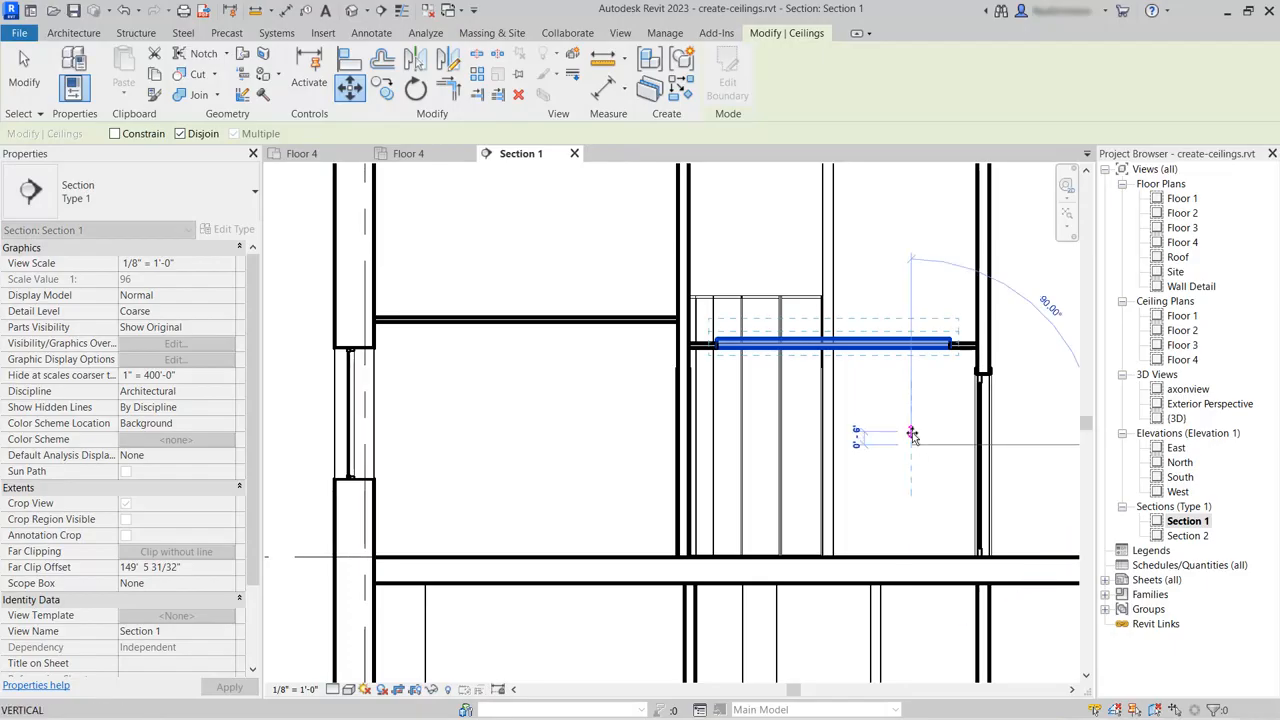
text(0 9)
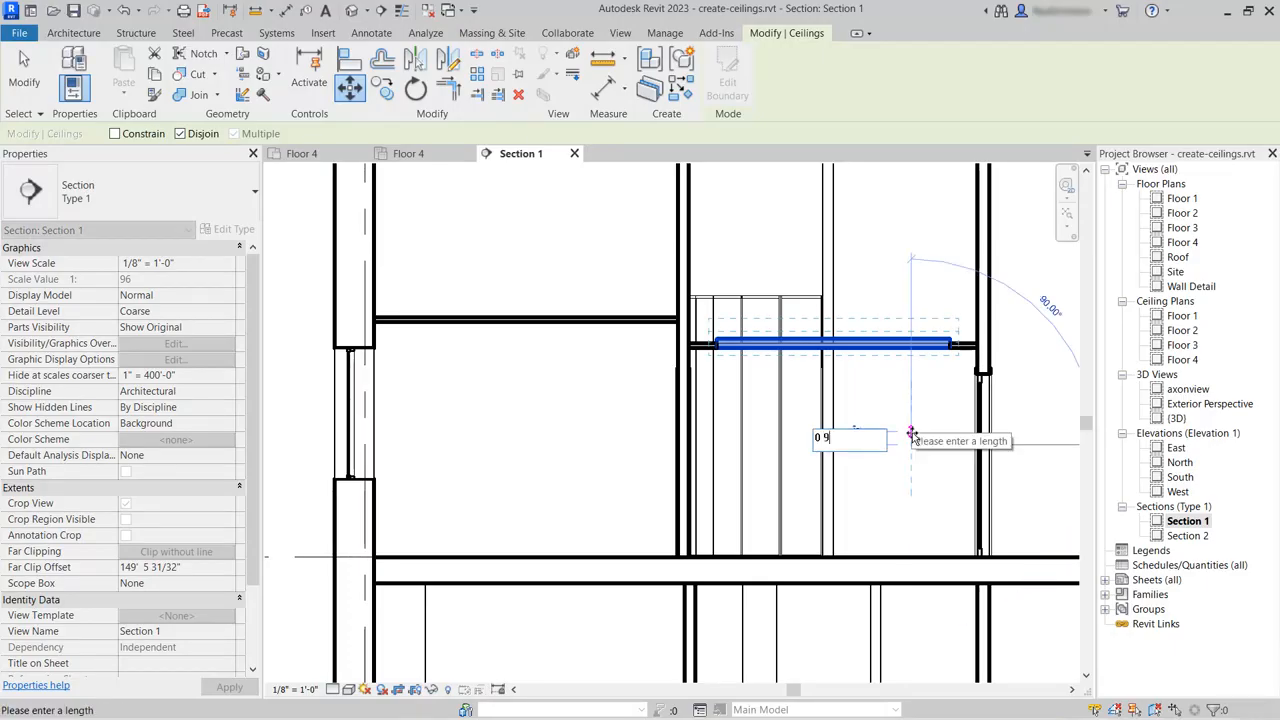
key(Return)
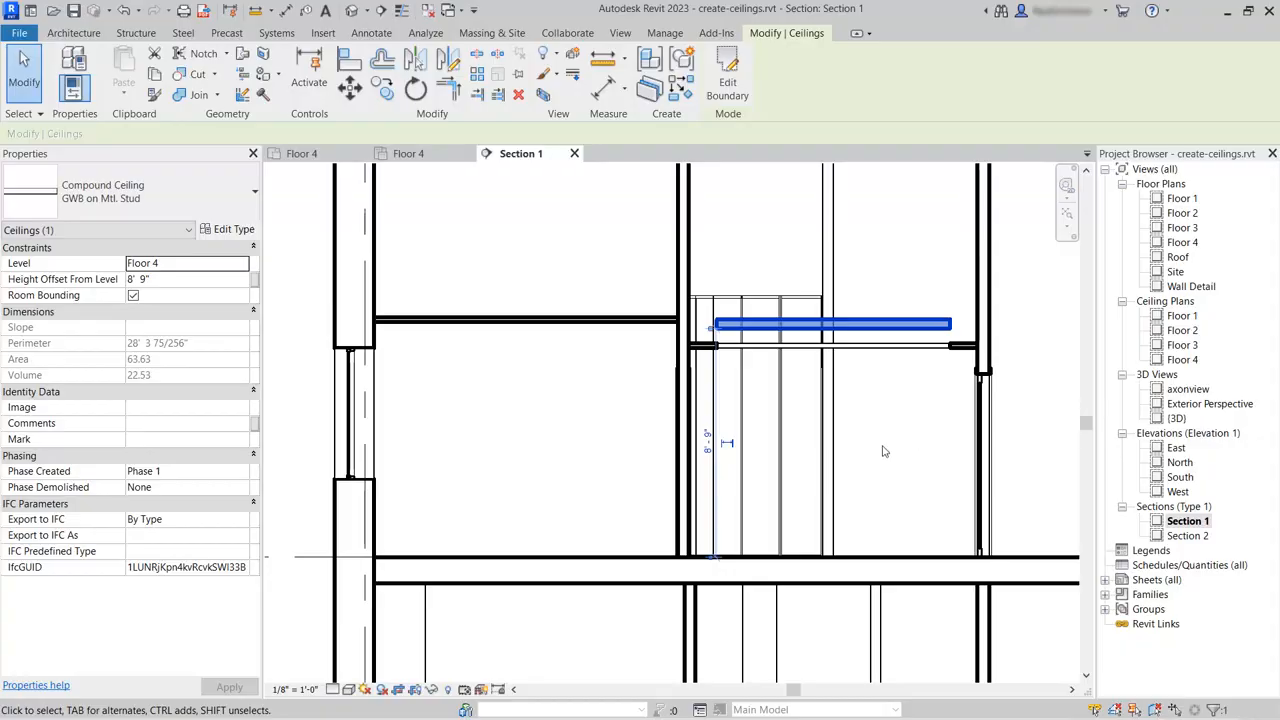
click(306, 270)
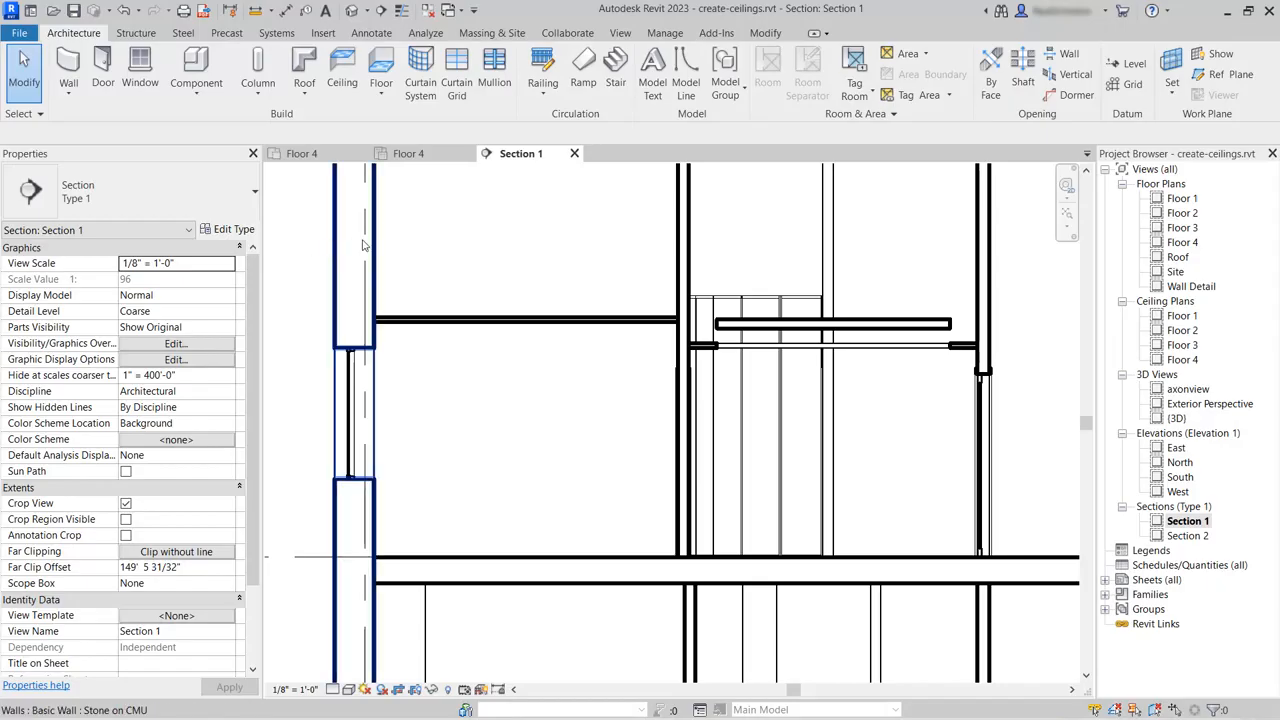
Open the default 3D view and orient it to Section 1 so the model is cut at the section.
click(352, 11)
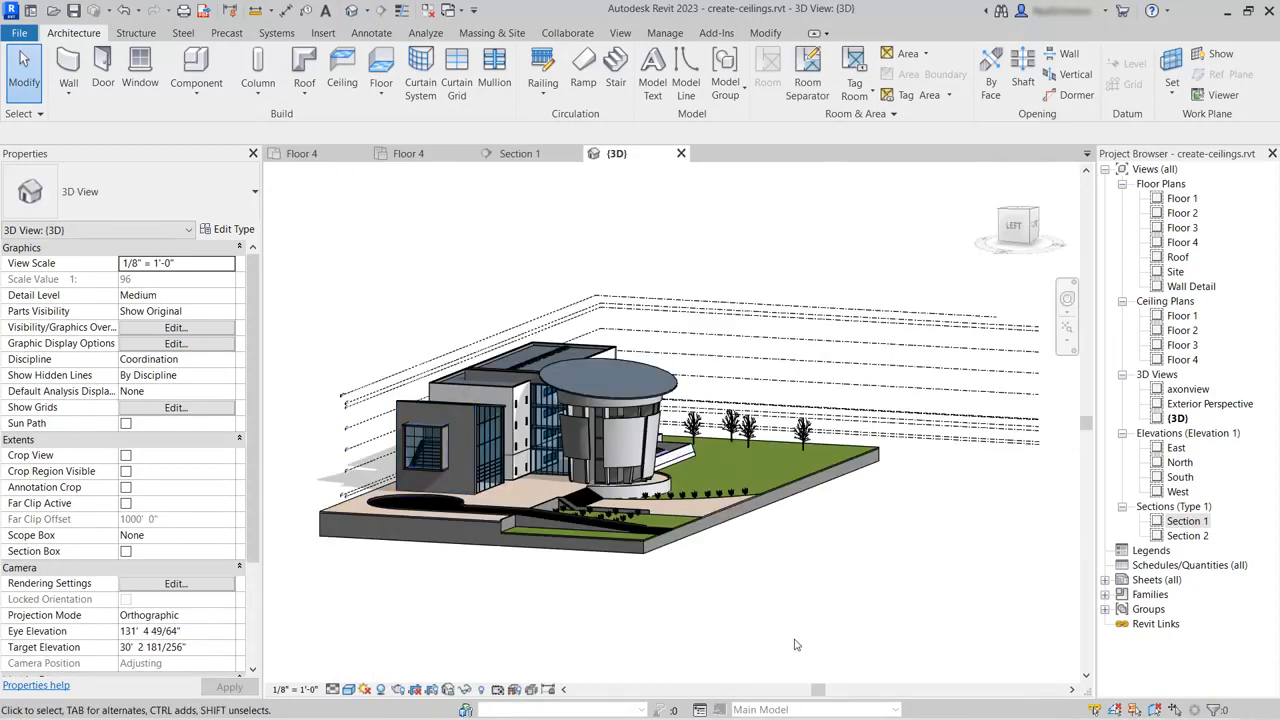
shift+middle_drag(849, 500, 670, 630)
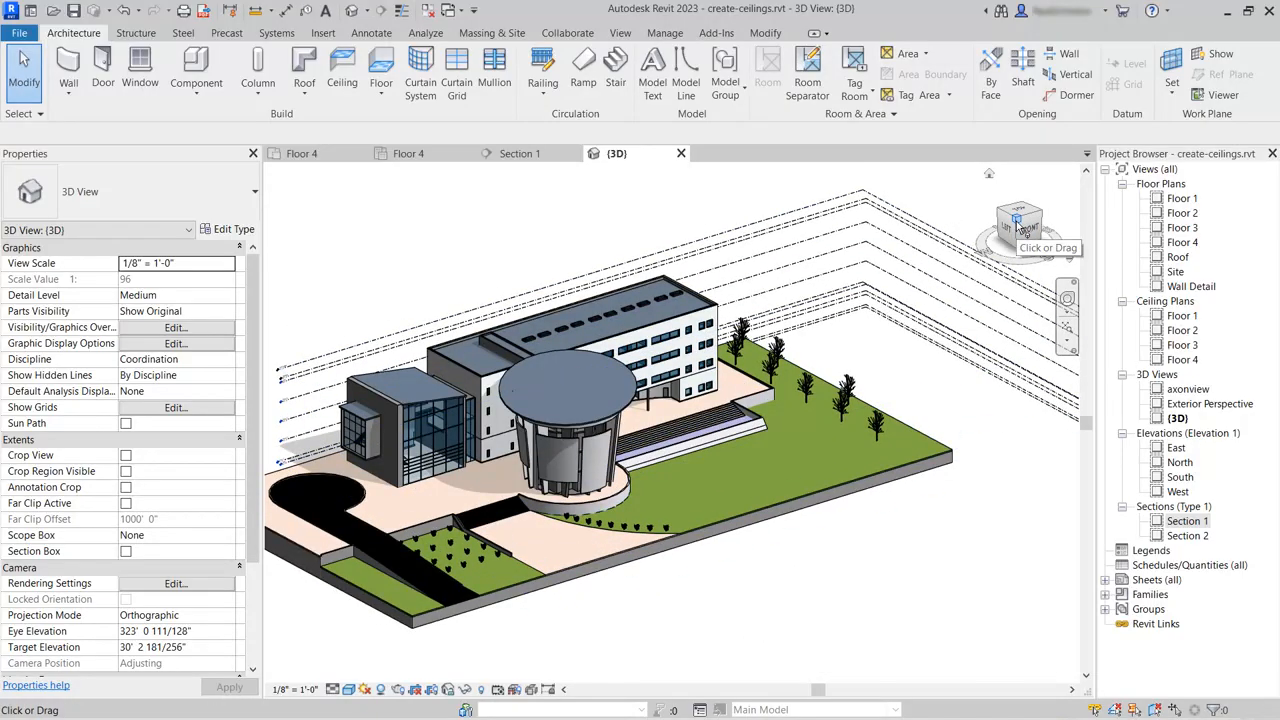
right_click(1018, 226)
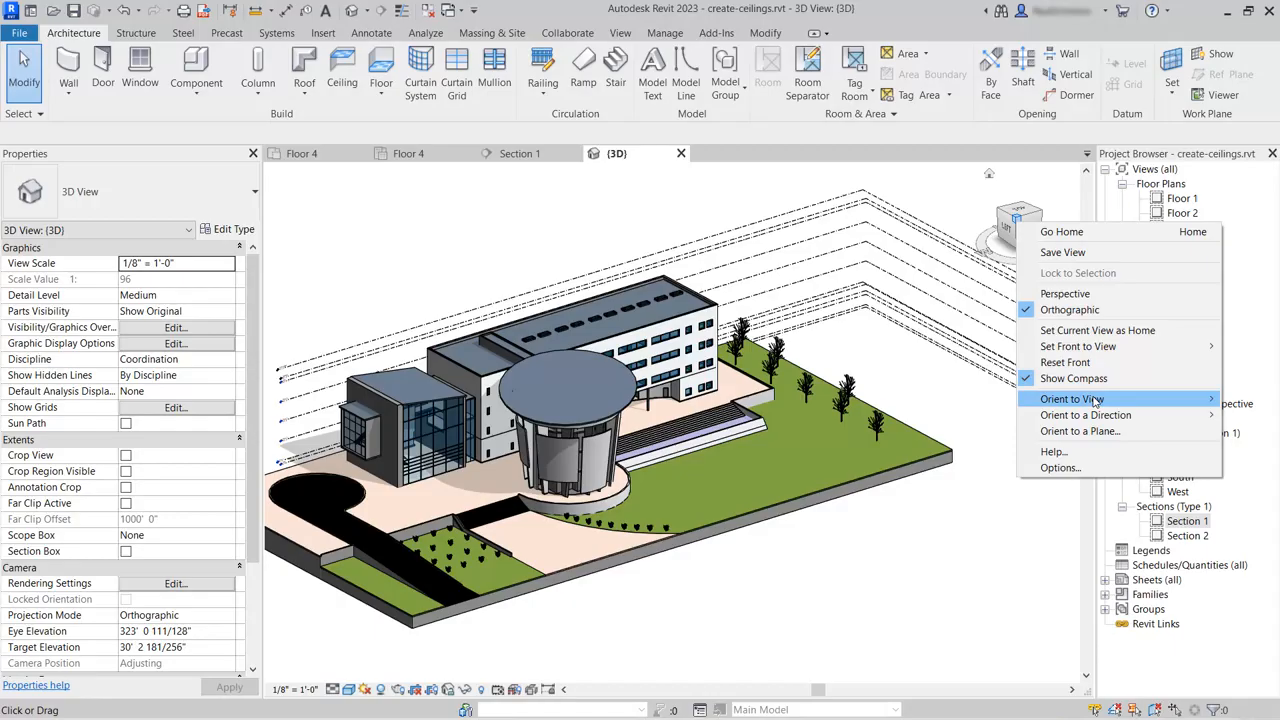
mouse_move(1096, 401)
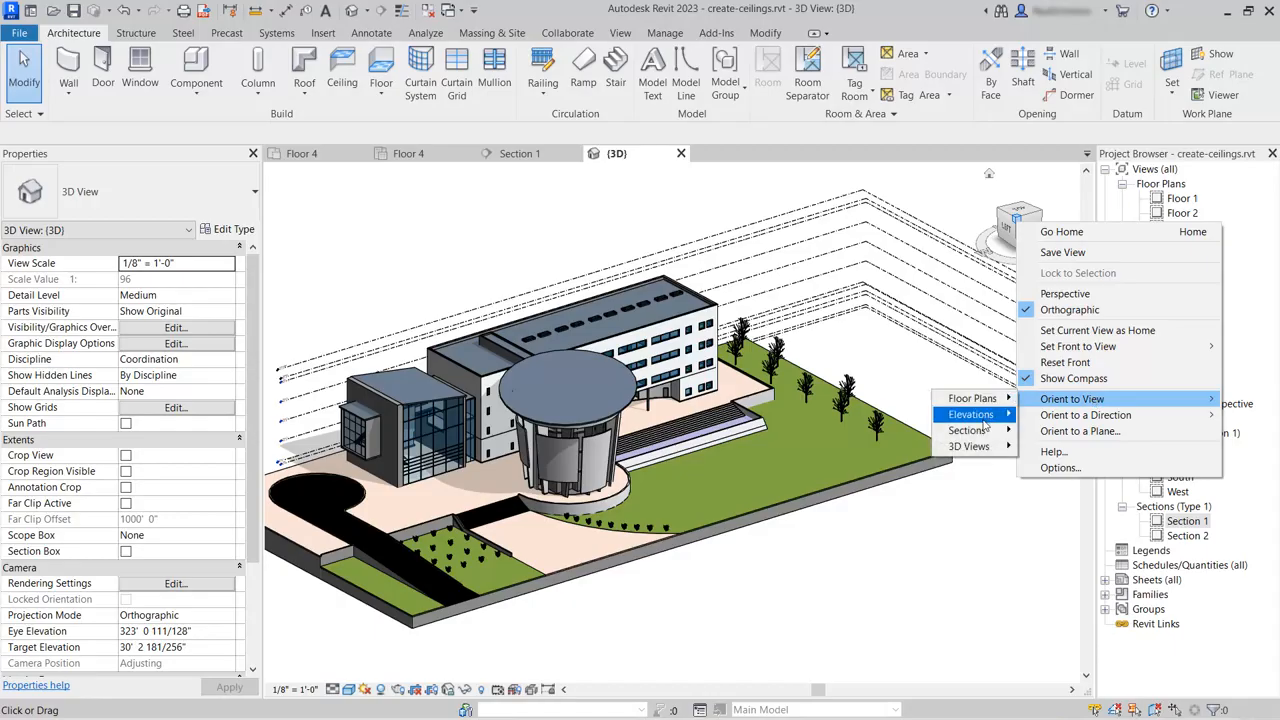
mouse_move(985, 431)
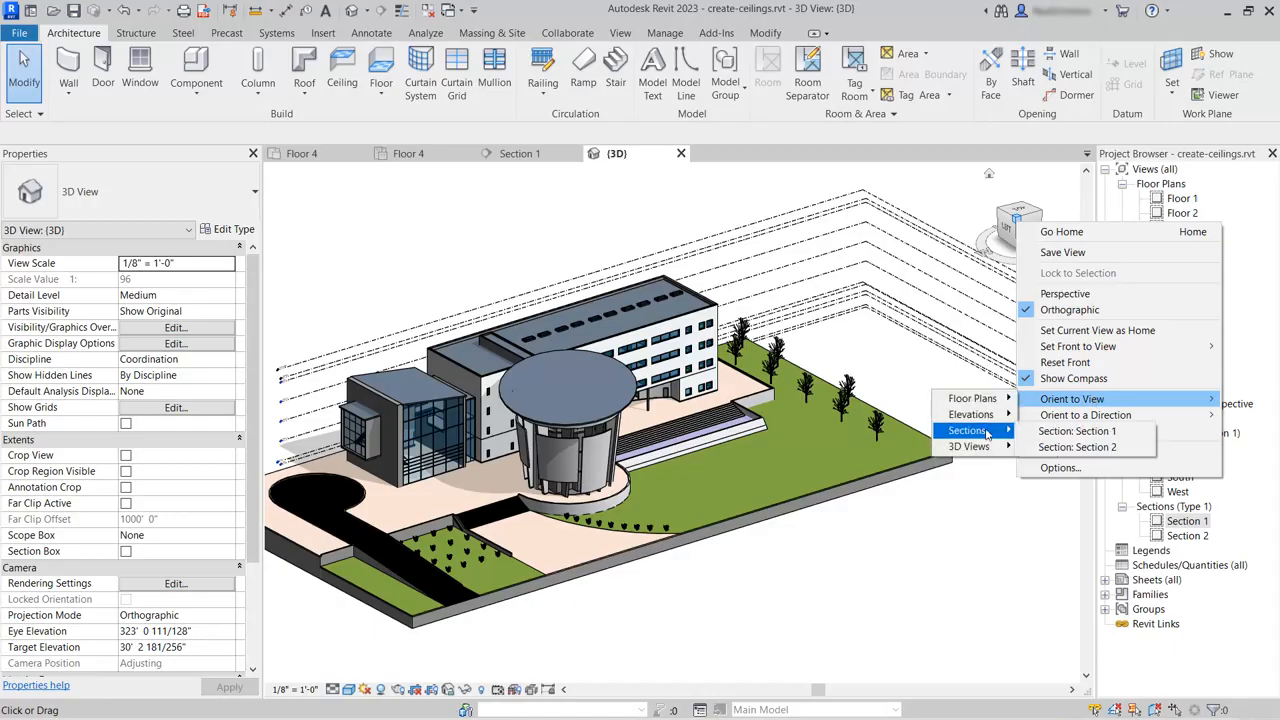
click(1082, 431)
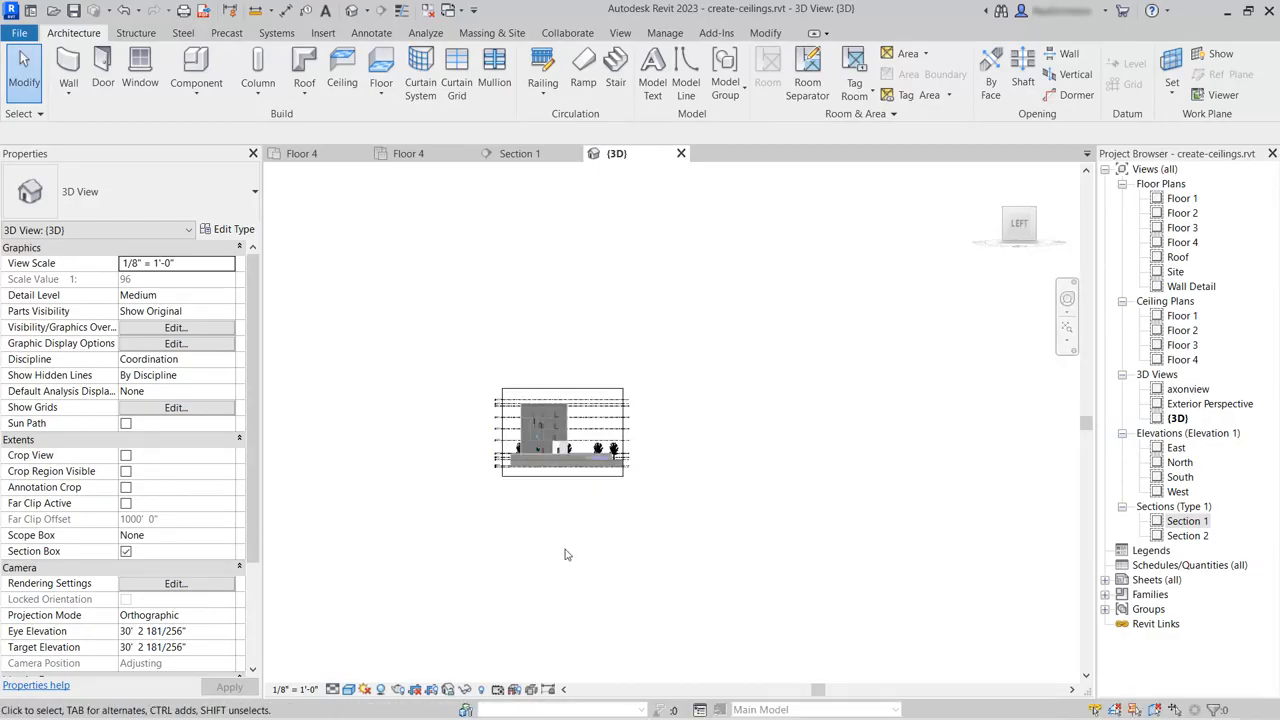
Examine the raised circular GWB ceiling and its neighbouring Floor 4 ceilings up close from an angle, leaving nothing selected.
scroll(591, 390, up, 8)
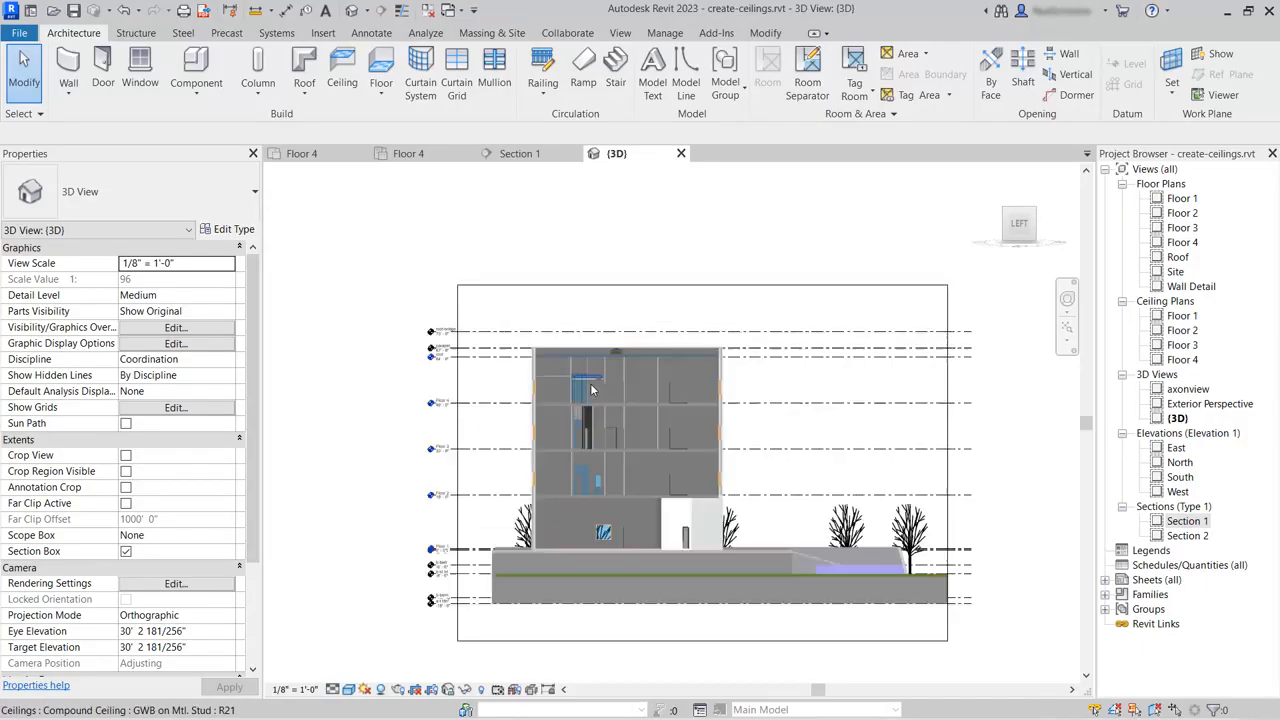
scroll(591, 390, up, 8)
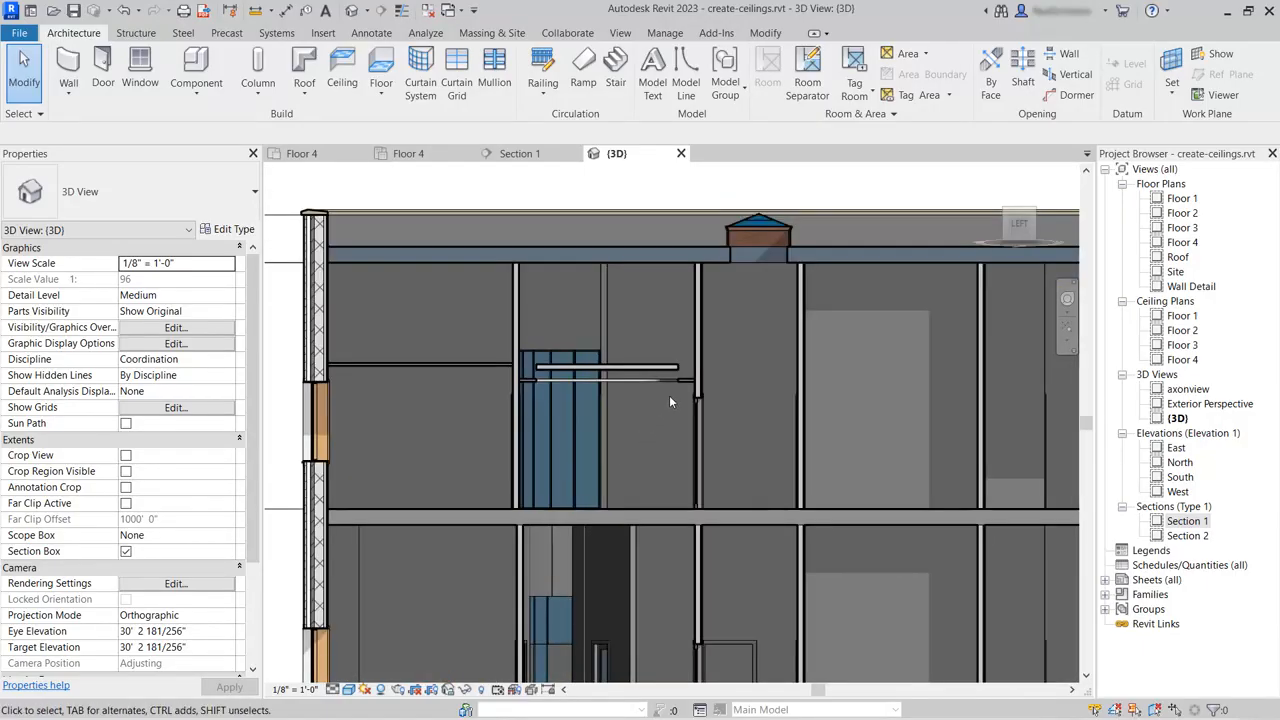
click(649, 367)
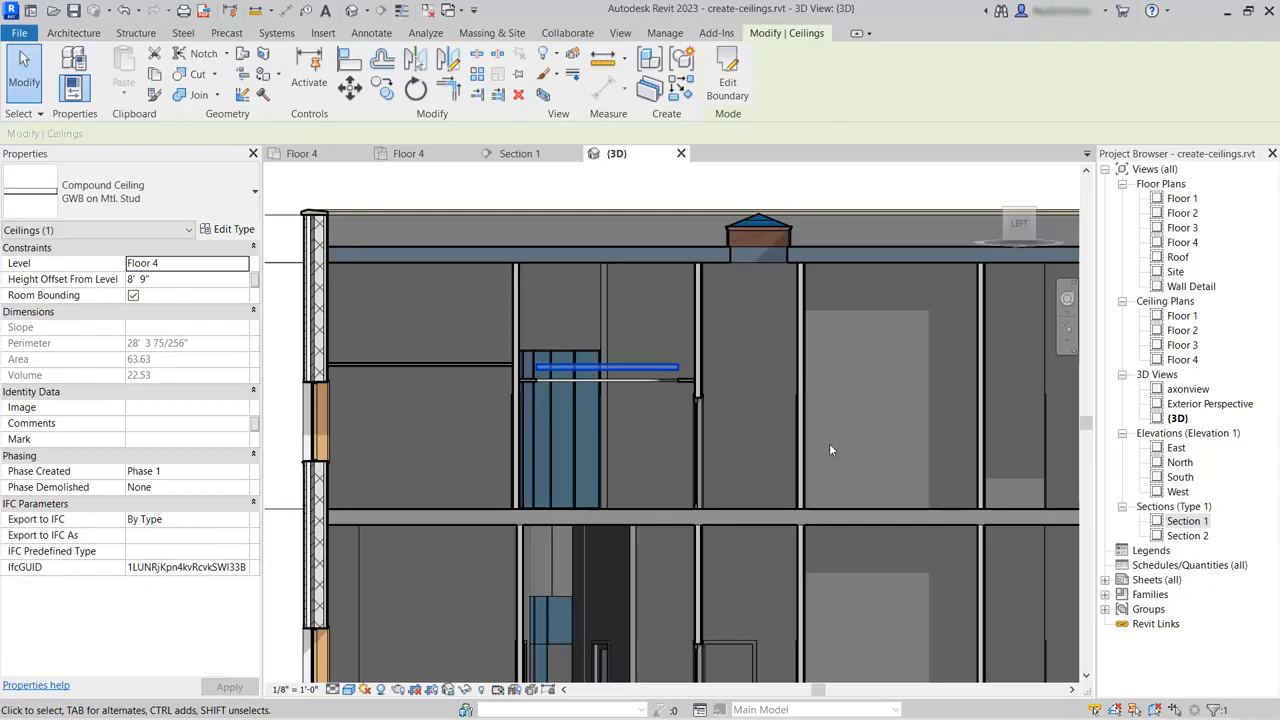
shift+middle_drag(854, 422, 806, 475)
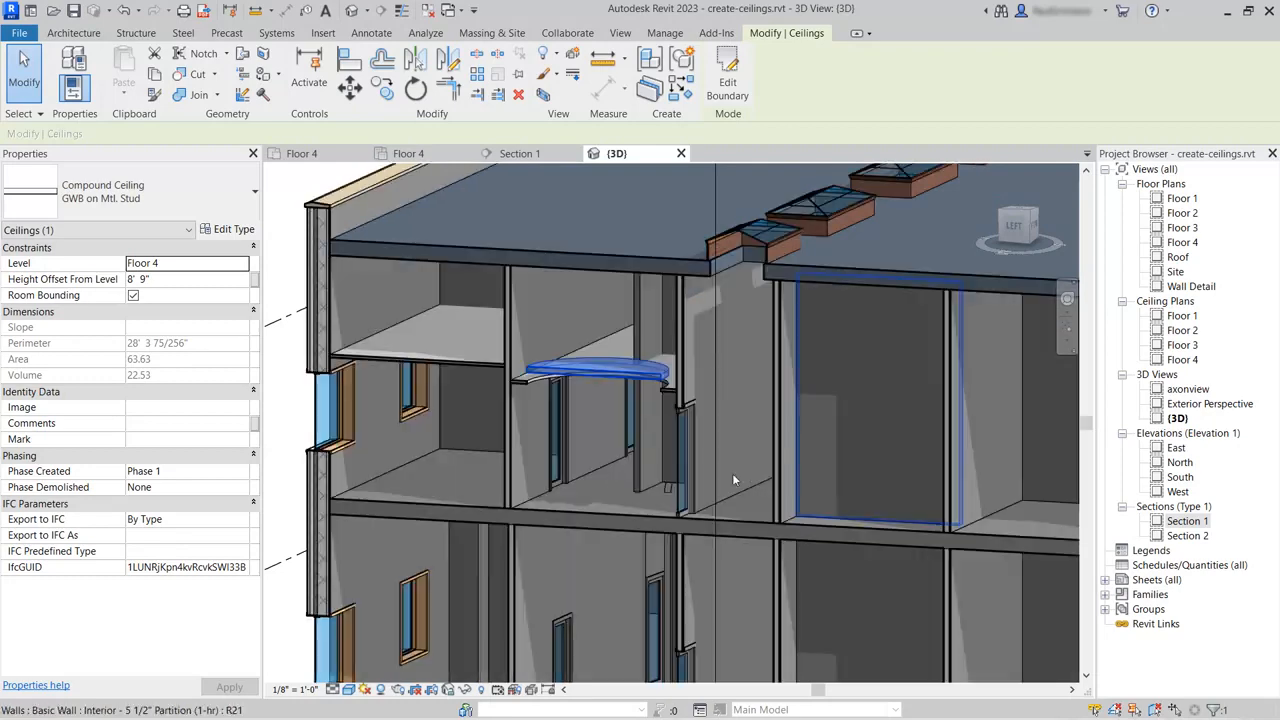
middle_drag(548, 446, 660, 471)
scroll(660, 471, up, 5)
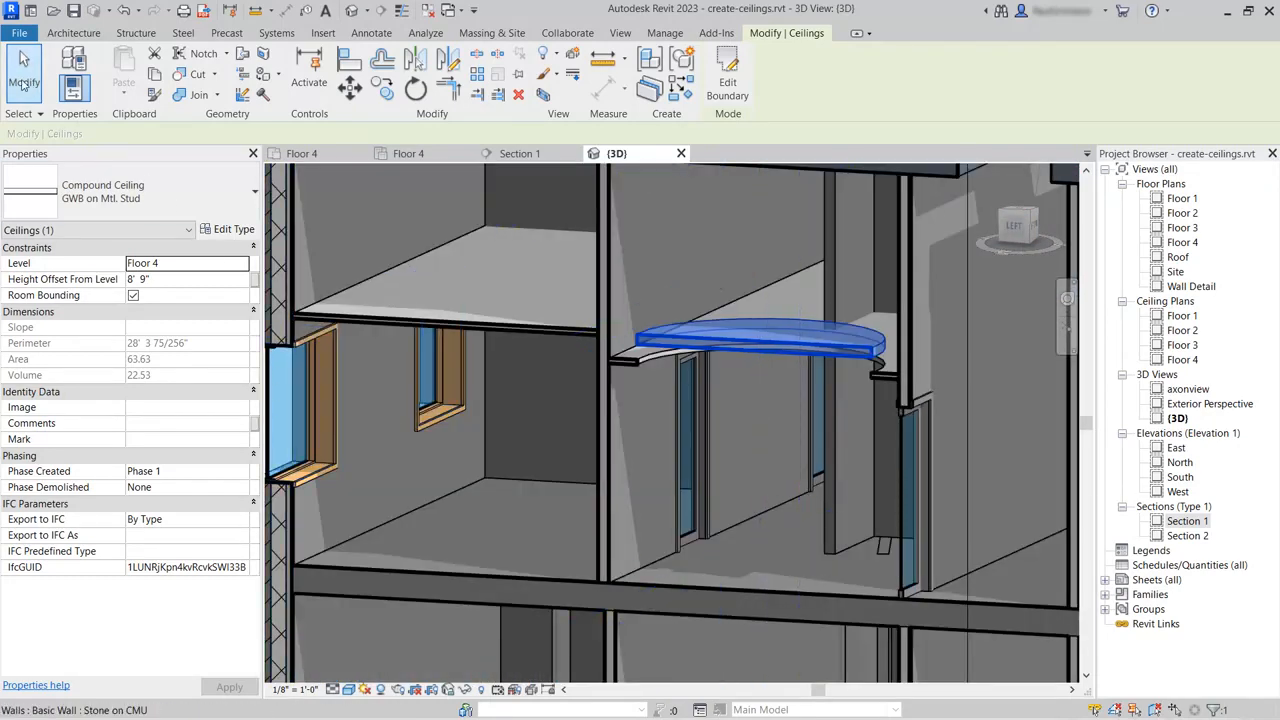
click(24, 75)
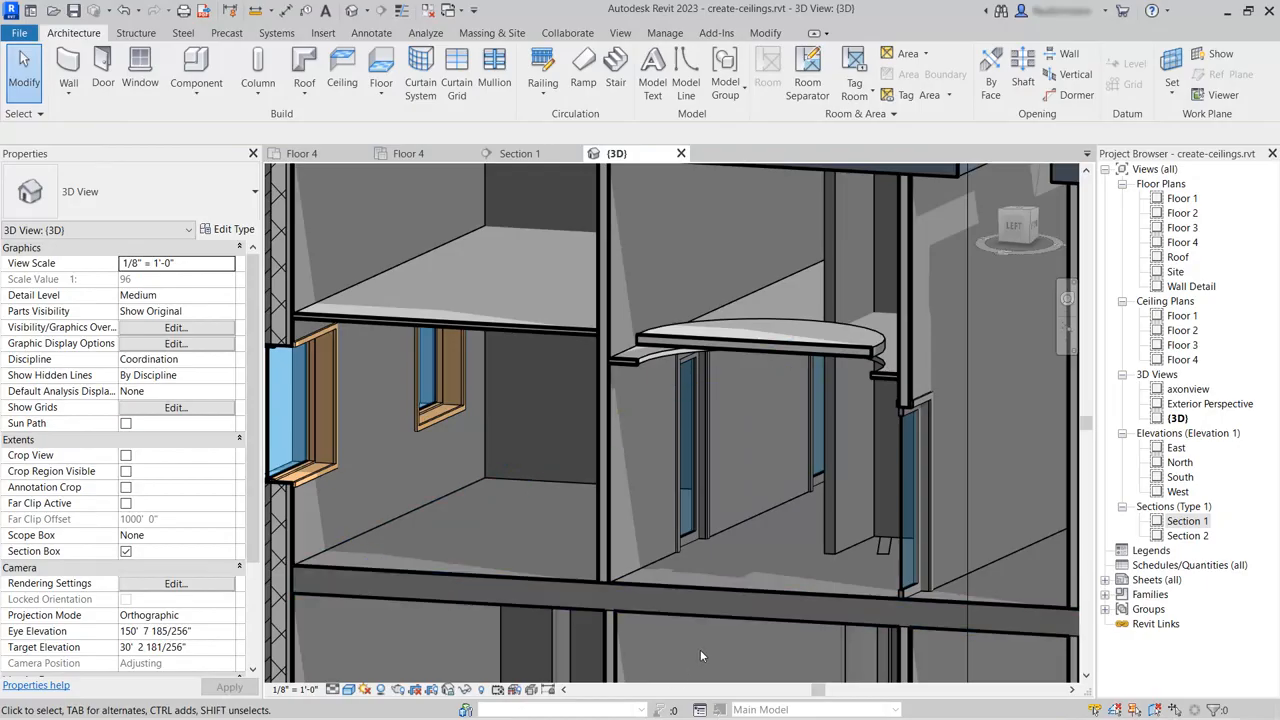